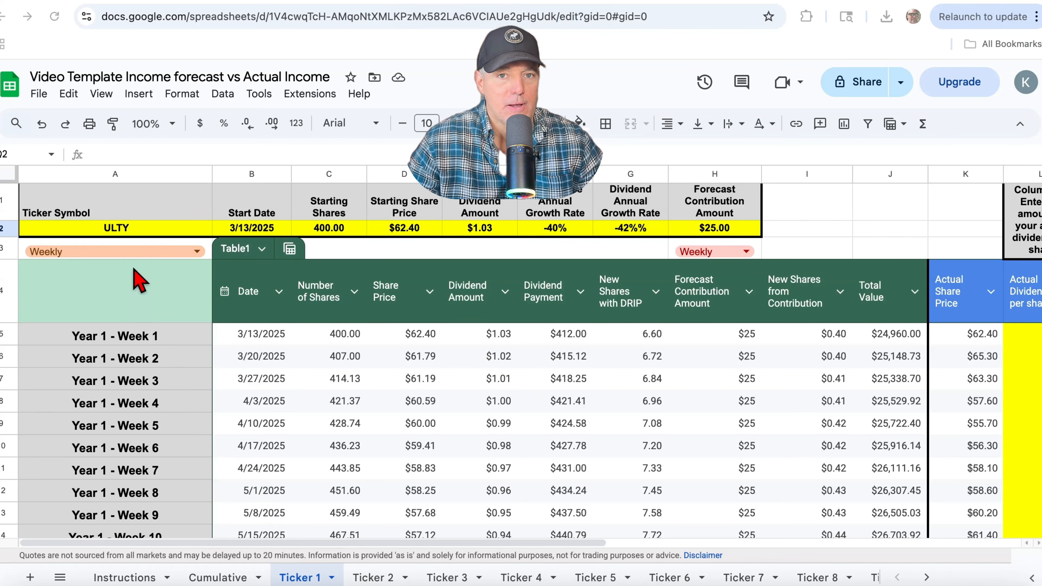
Compare the Ticker 3 and Ticker 2 sheets, then return to the Ticker 1 sheet.
{"action": "left_click", "coordinate": [447, 577]}
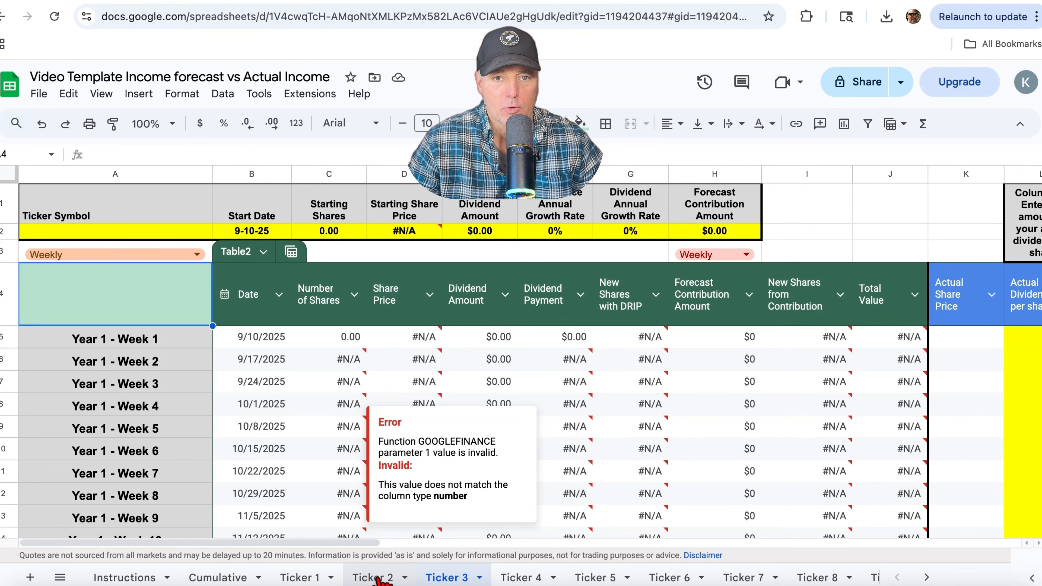
{"action": "left_click", "coordinate": [361, 578]}
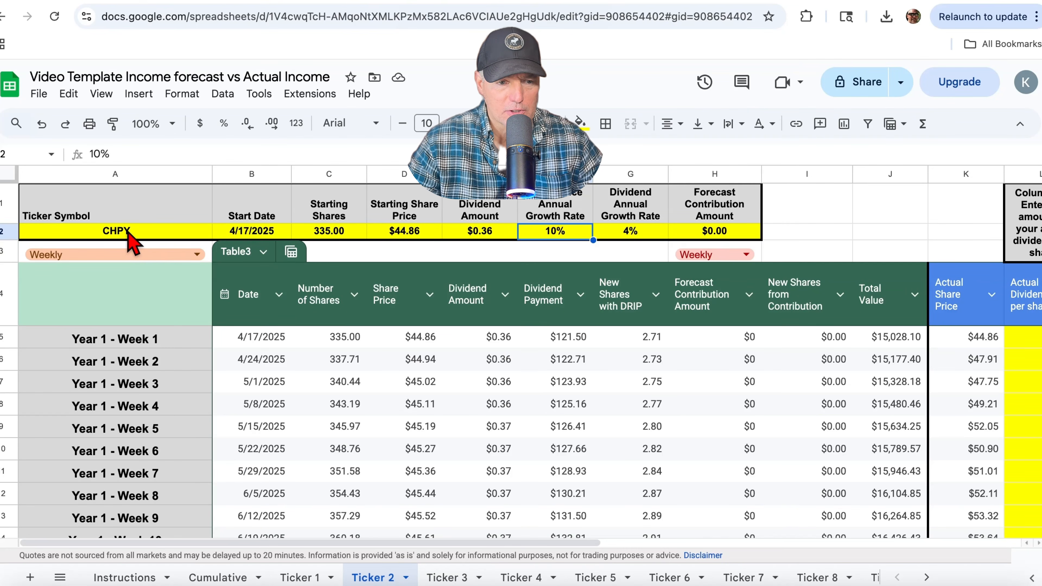
{"action": "left_click", "coordinate": [299, 578]}
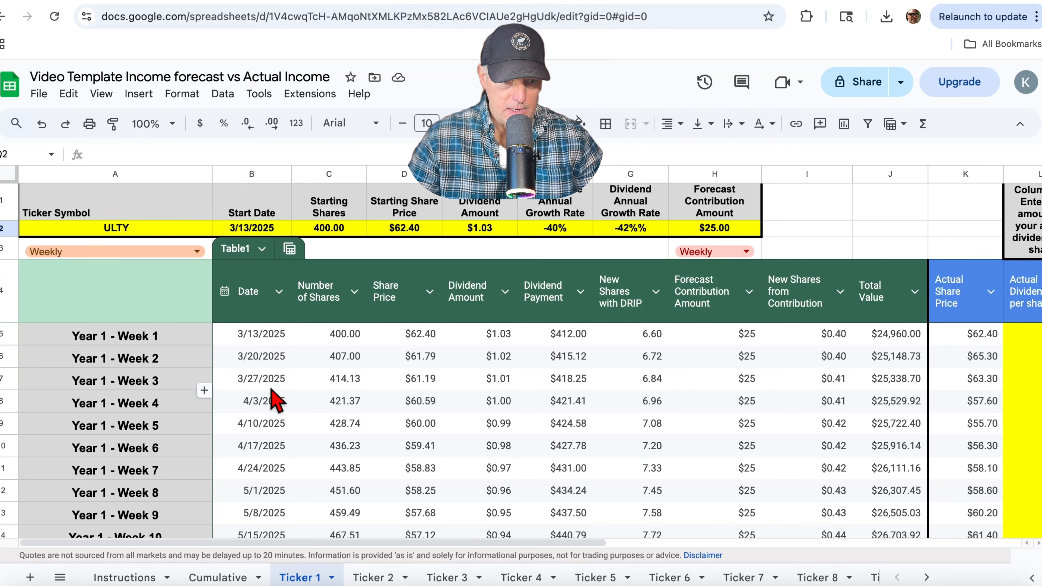
Switch the Ticker 1 dividend frequency in column A to Monthly, and set it back to Weekly.
{"action": "left_click", "coordinate": [108, 253]}
{"action": "left_click", "coordinate": [43, 297]}
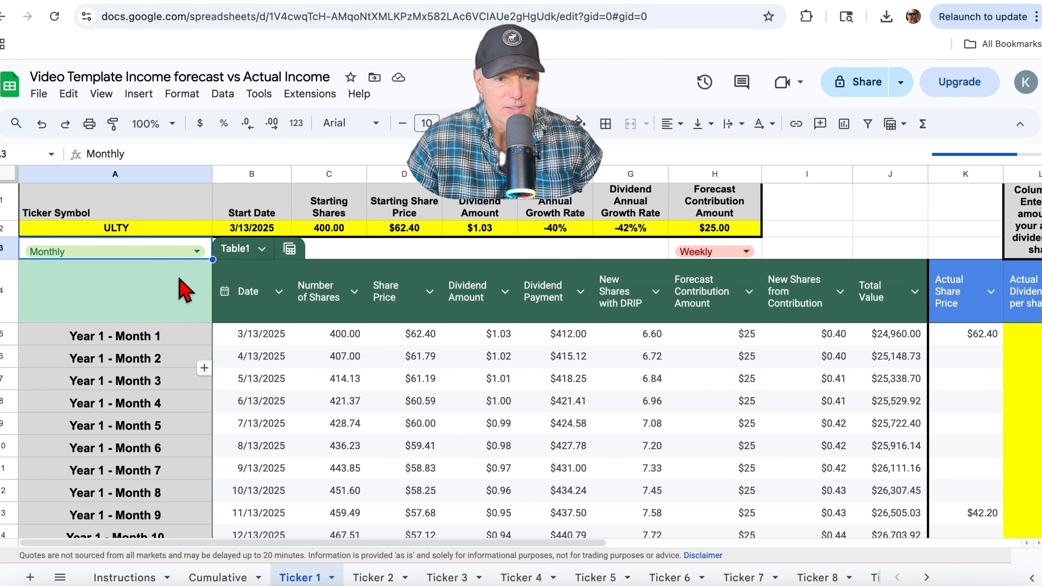
{"action": "double_click", "coordinate": [182, 253]}
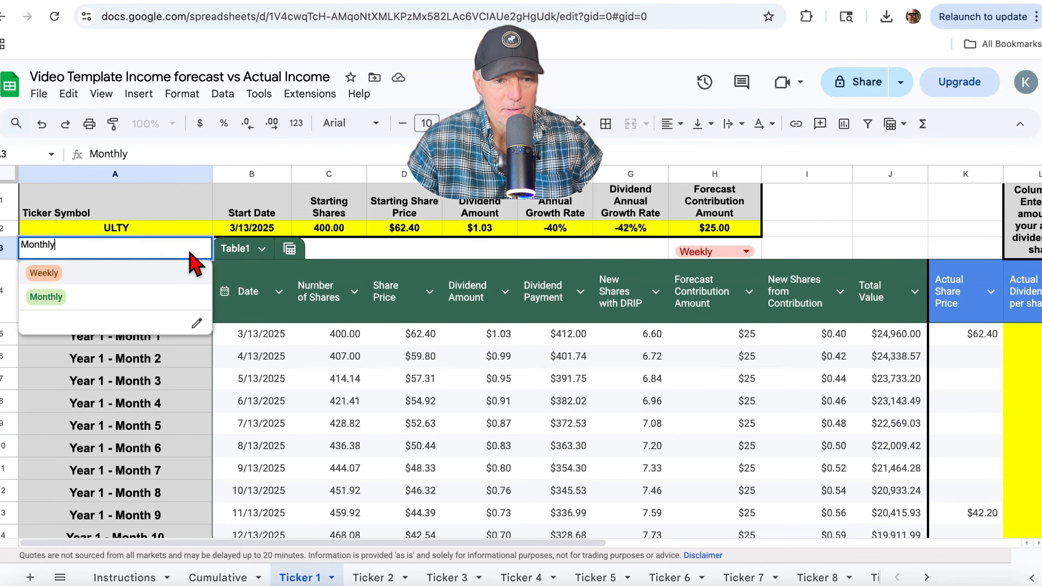
{"action": "left_click", "coordinate": [42, 273]}
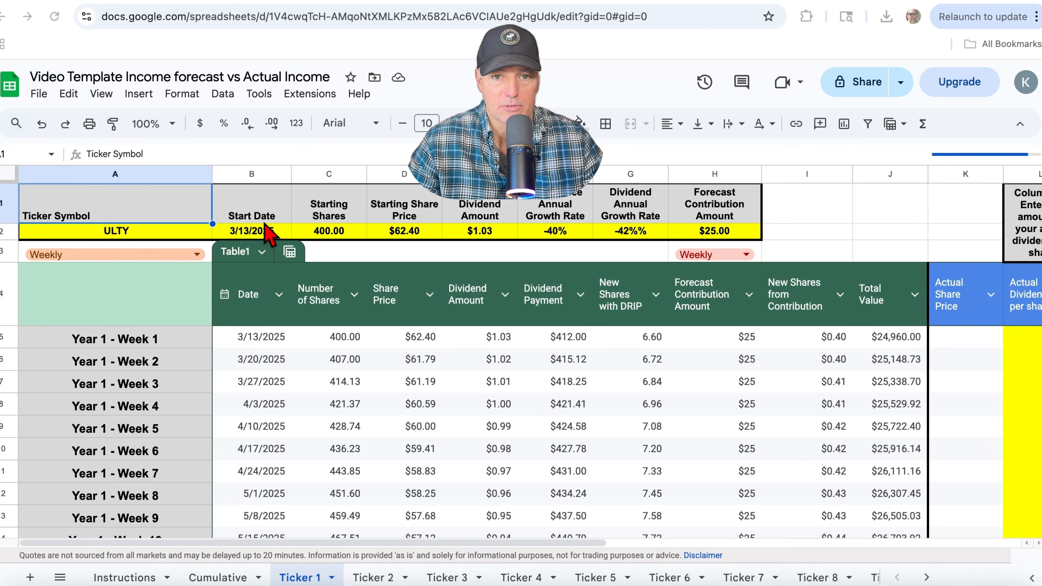
Review ULTY's share price growth rate, the forecast contribution amount and its frequency options.
{"action": "left_click", "coordinate": [556, 232]}
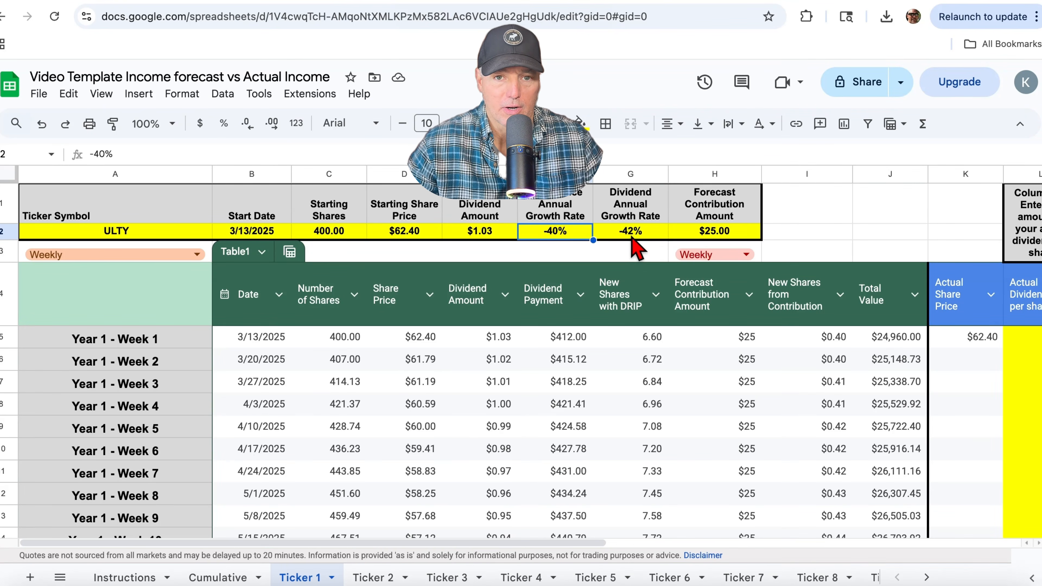
{"action": "left_click", "coordinate": [727, 231]}
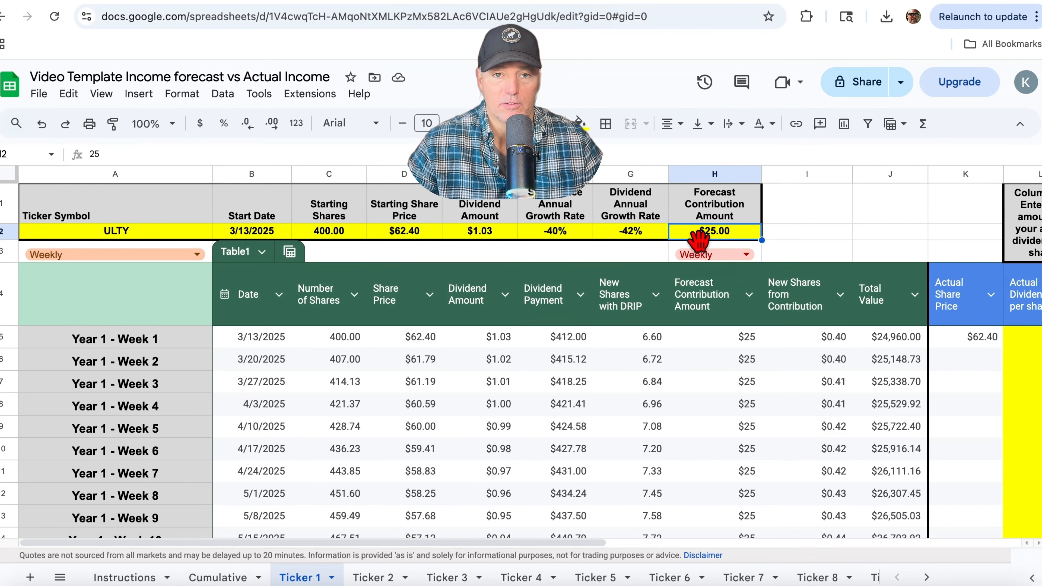
{"action": "double_click", "coordinate": [702, 255]}
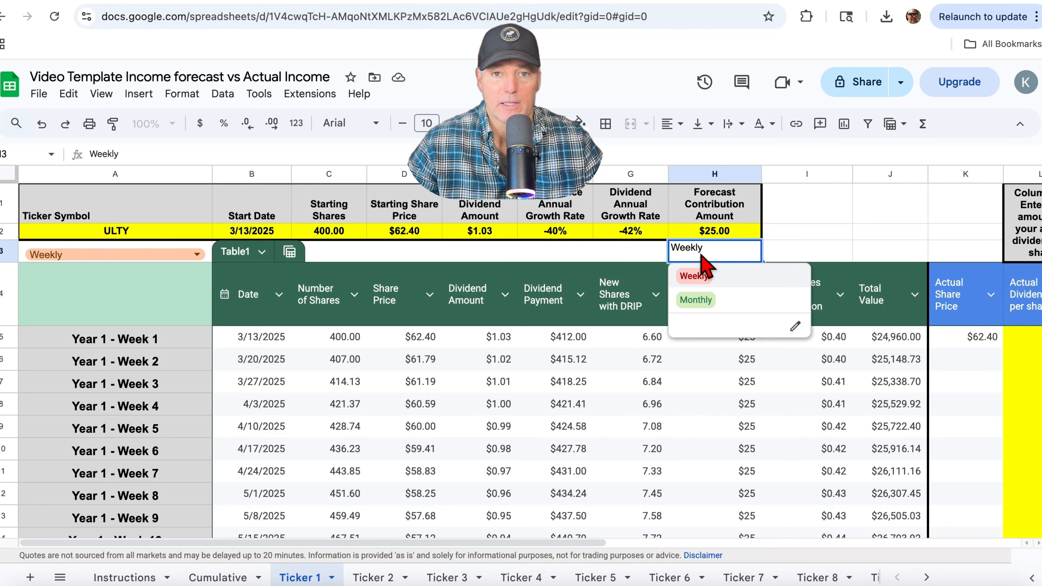
{"action": "left_click", "coordinate": [644, 253]}
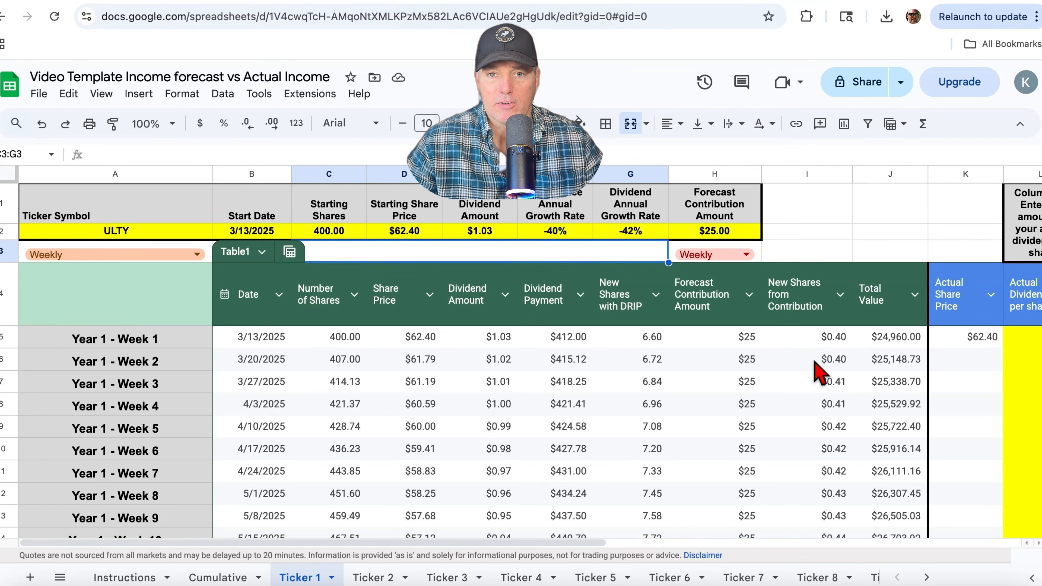
{"action": "scroll", "coordinate": [825, 367], "scroll_direction": "down", "scroll_amount": 1}
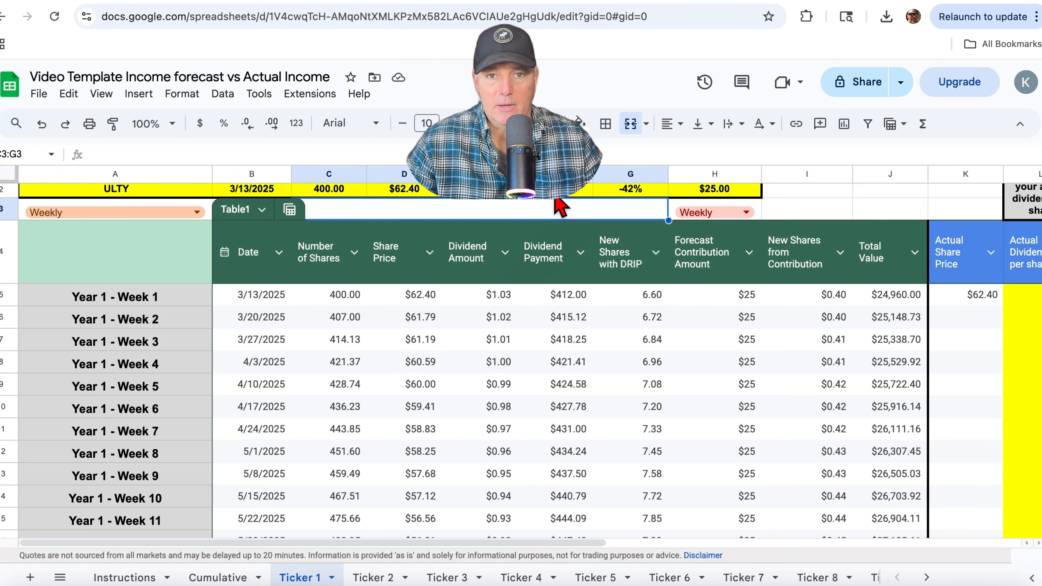
{"action": "scroll", "coordinate": [568, 228], "scroll_direction": "up", "scroll_amount": 1}
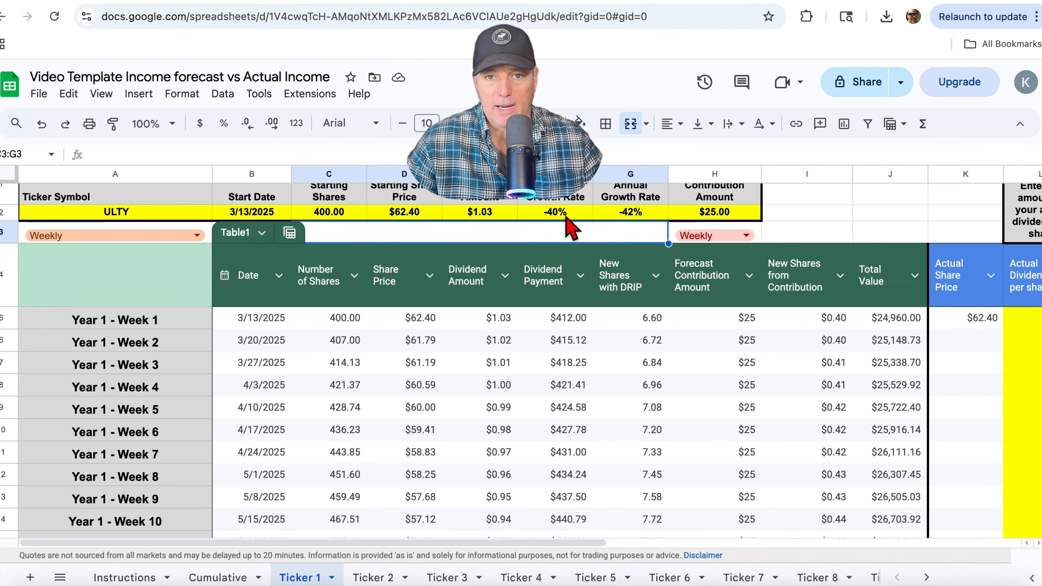
{"action": "scroll", "coordinate": [634, 225], "scroll_direction": "up", "scroll_amount": 1}
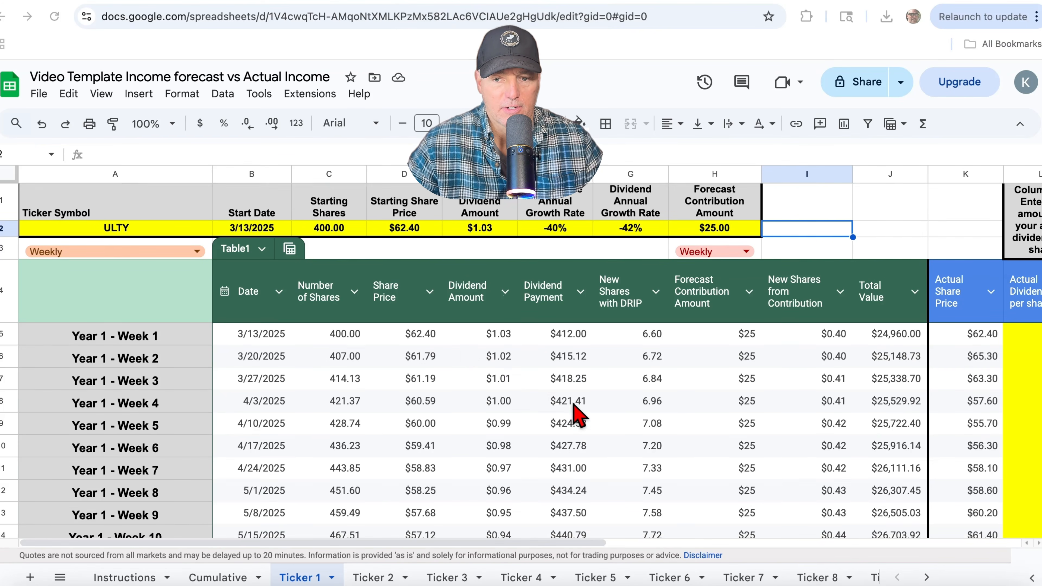
Examine the weekly ULTY forecast rows through Year 3, and return to the first week.
{"action": "scroll", "coordinate": [572, 411], "scroll_direction": "down", "scroll_amount": 15}
{"action": "scroll", "coordinate": [578, 416], "scroll_direction": "down", "scroll_amount": 7}
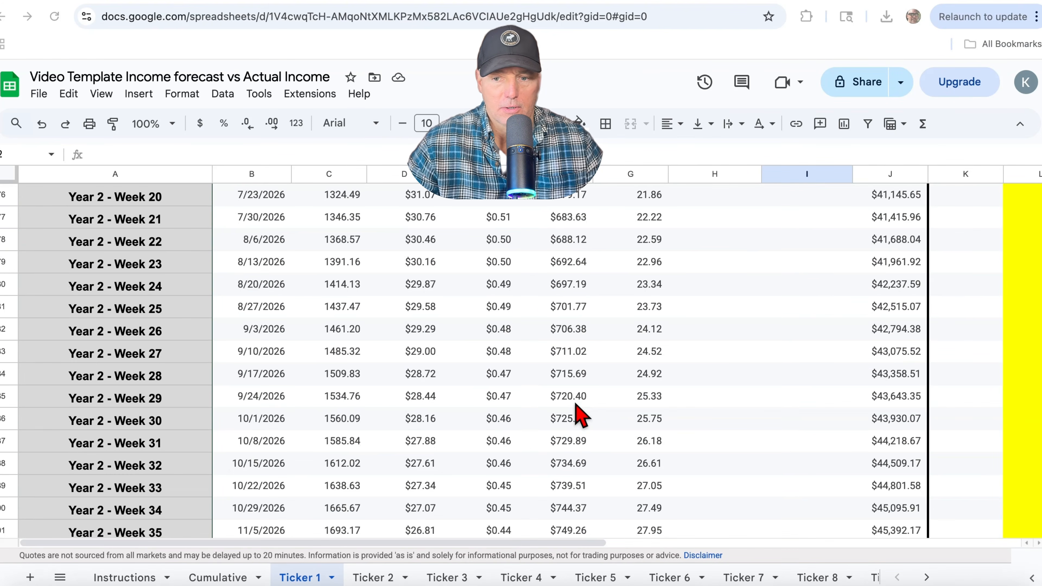
{"action": "scroll", "coordinate": [579, 416], "scroll_direction": "down", "scroll_amount": 12}
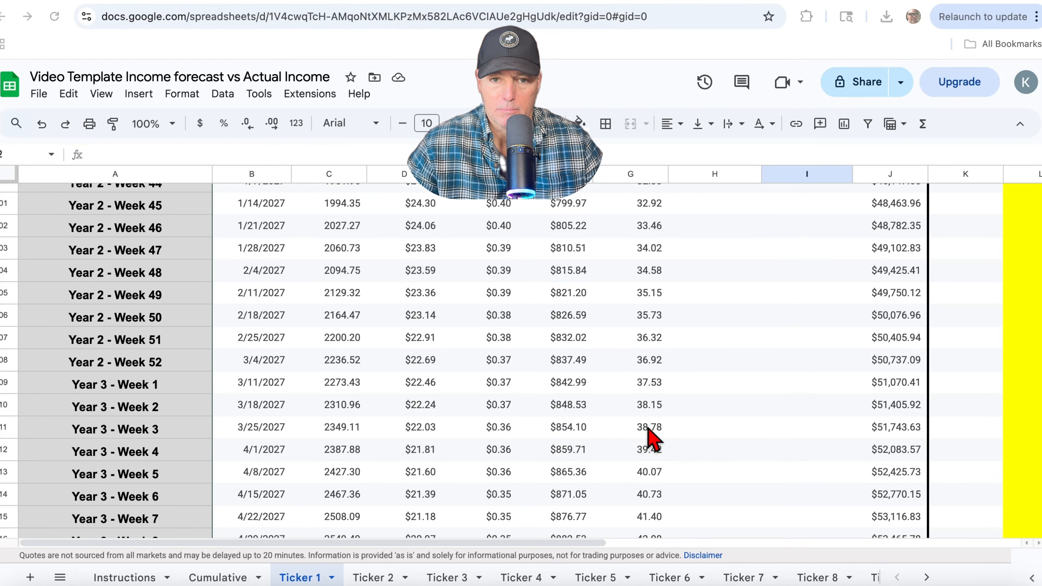
{"action": "scroll", "coordinate": [764, 407], "scroll_direction": "down", "scroll_amount": 1}
{"action": "scroll", "coordinate": [769, 418], "scroll_direction": "down", "scroll_amount": 5}
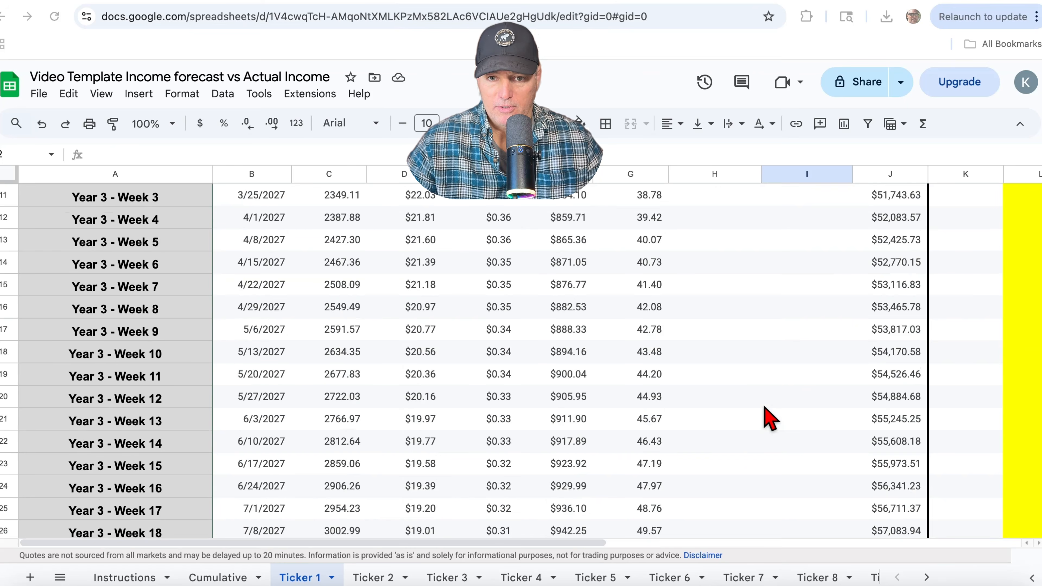
{"action": "scroll", "coordinate": [769, 419], "scroll_direction": "down", "scroll_amount": 7}
{"action": "scroll", "coordinate": [769, 419], "scroll_direction": "up", "scroll_amount": 20}
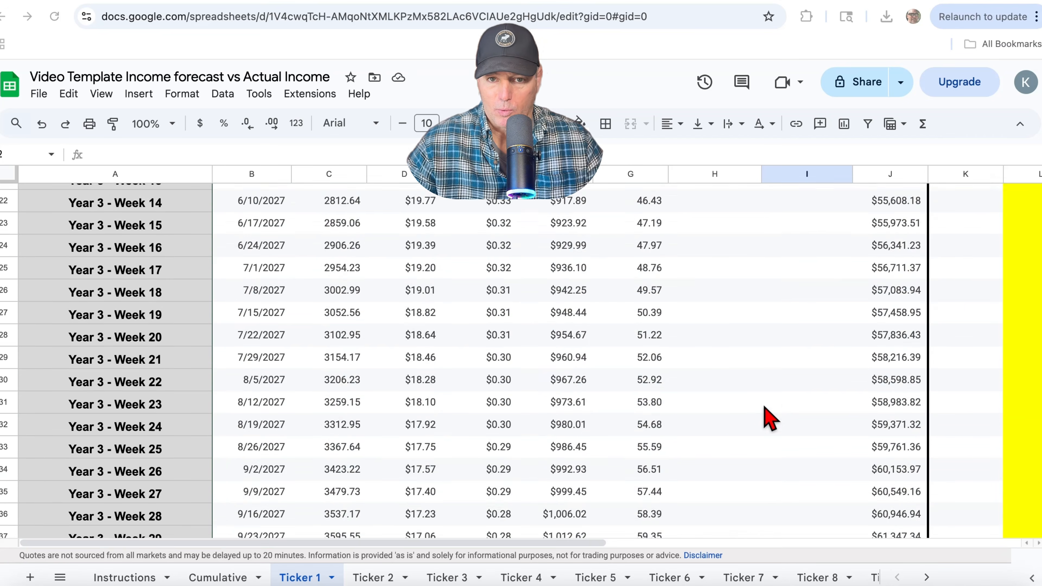
{"action": "scroll", "coordinate": [769, 418], "scroll_direction": "up", "scroll_amount": 8}
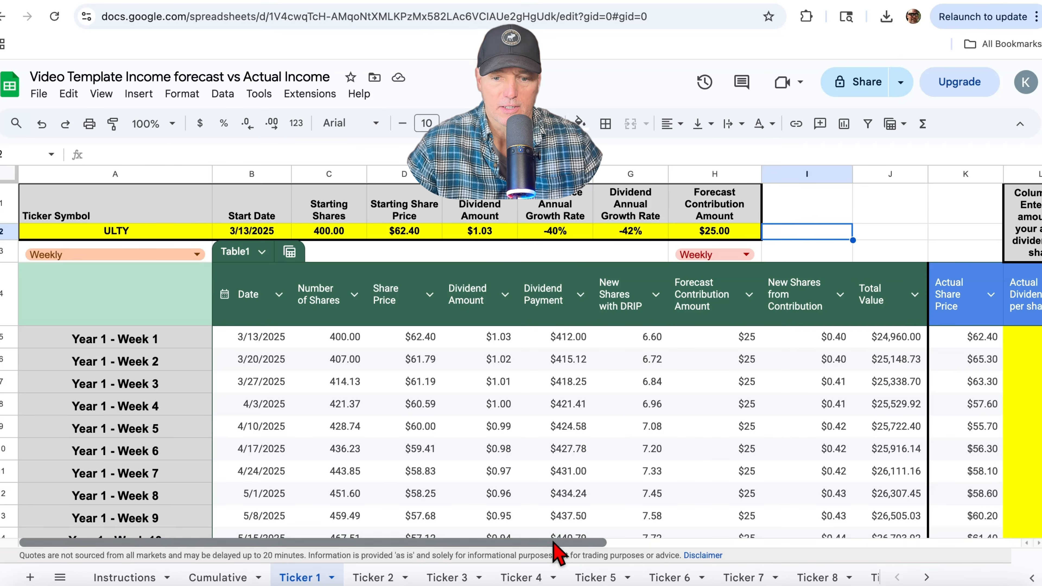
Inspect the actual dividend per share entries down to the first empty rows, and the actual share price formula in K46.
{"action": "left_click_drag", "start_coordinate": [555, 544], "coordinate": [968, 561]}
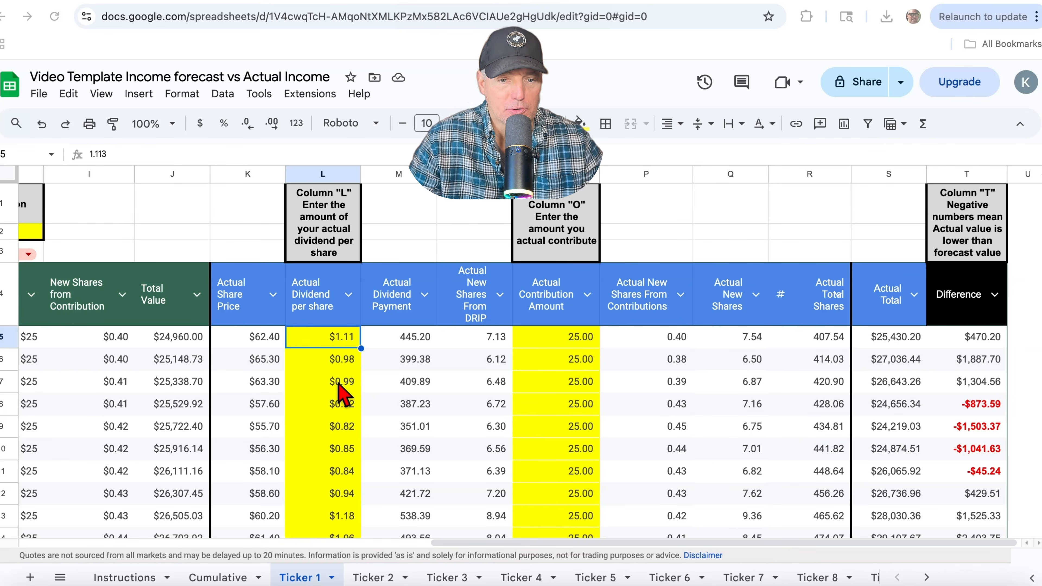
{"action": "scroll", "coordinate": [342, 394], "scroll_direction": "down", "scroll_amount": 10}
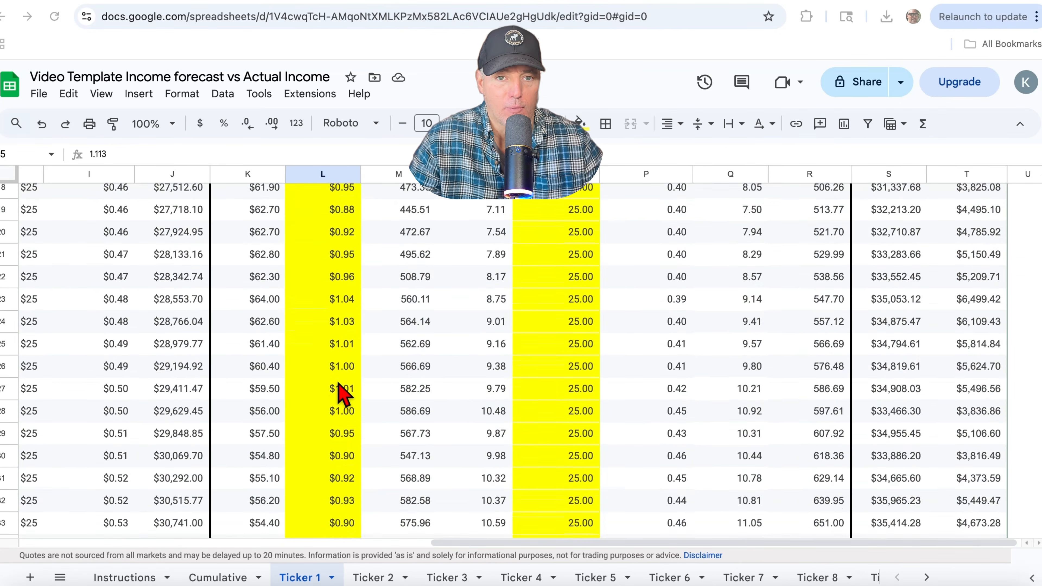
{"action": "scroll", "coordinate": [342, 394], "scroll_direction": "down", "scroll_amount": 10}
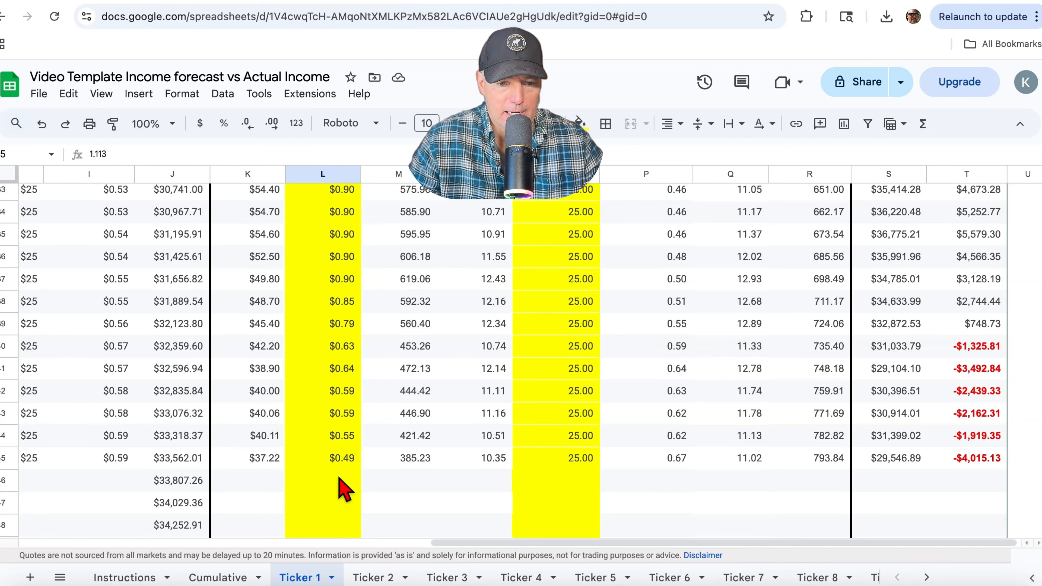
{"action": "double_click", "coordinate": [338, 478]}
{"action": "left_click", "coordinate": [347, 506]}
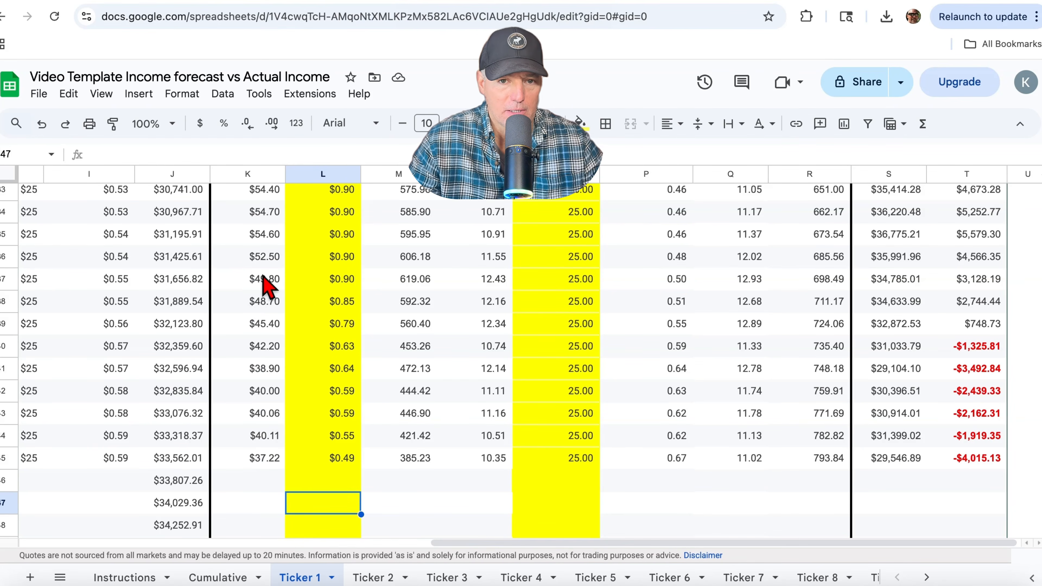
{"action": "left_click", "coordinate": [259, 479]}
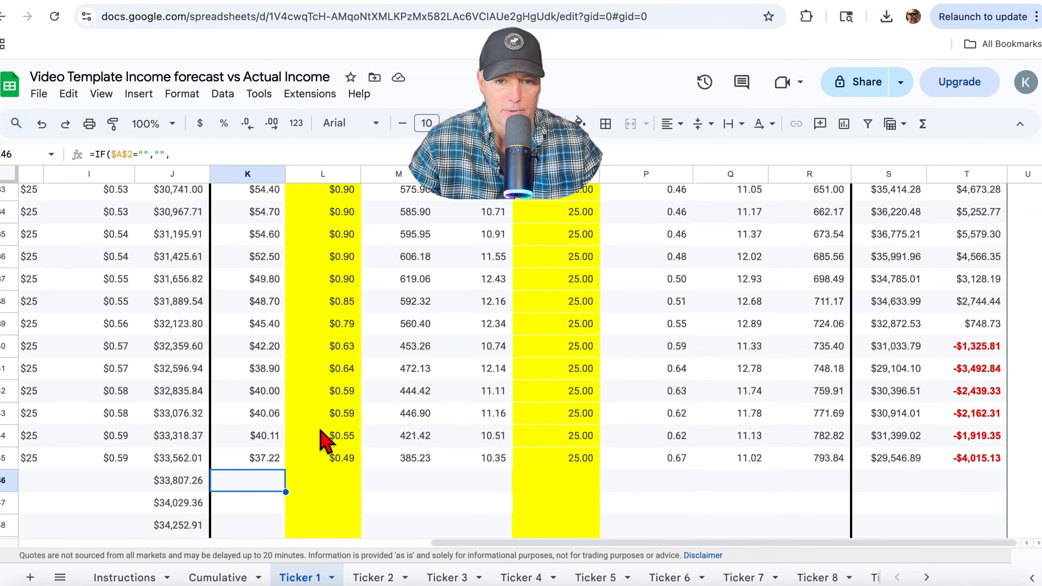
Review the actual contribution amounts in column O and the headers of the actual results columns.
{"action": "scroll", "coordinate": [418, 412], "scroll_direction": "up", "scroll_amount": 10}
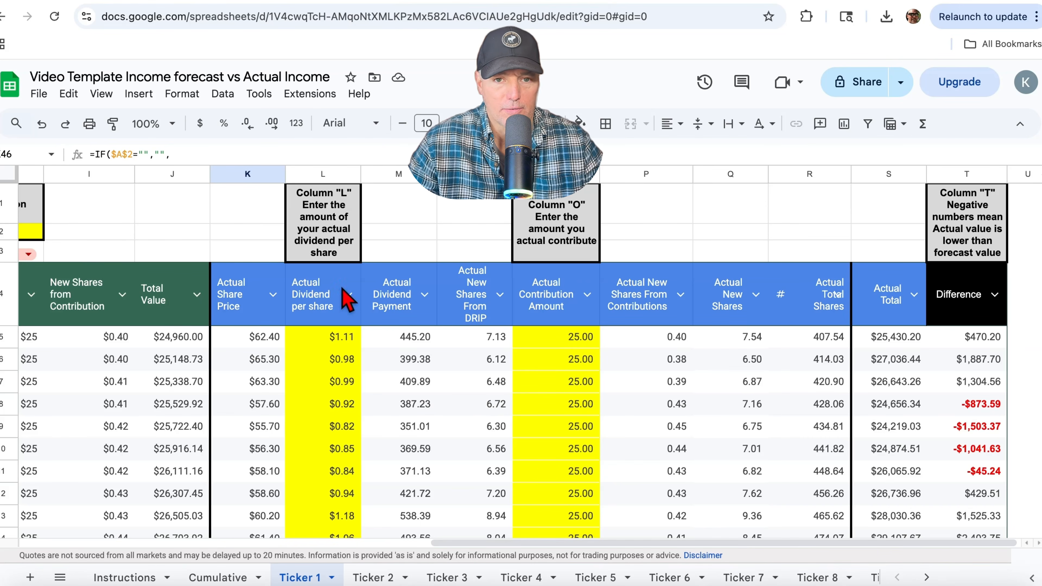
{"action": "scroll", "coordinate": [591, 386], "scroll_direction": "down", "scroll_amount": 10}
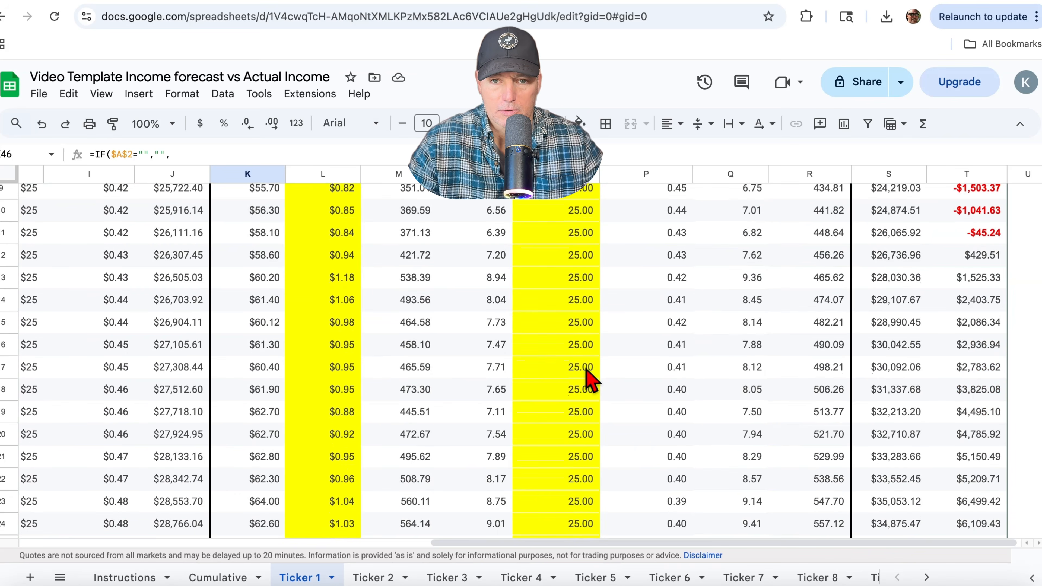
{"action": "scroll", "coordinate": [591, 380], "scroll_direction": "up", "scroll_amount": 10}
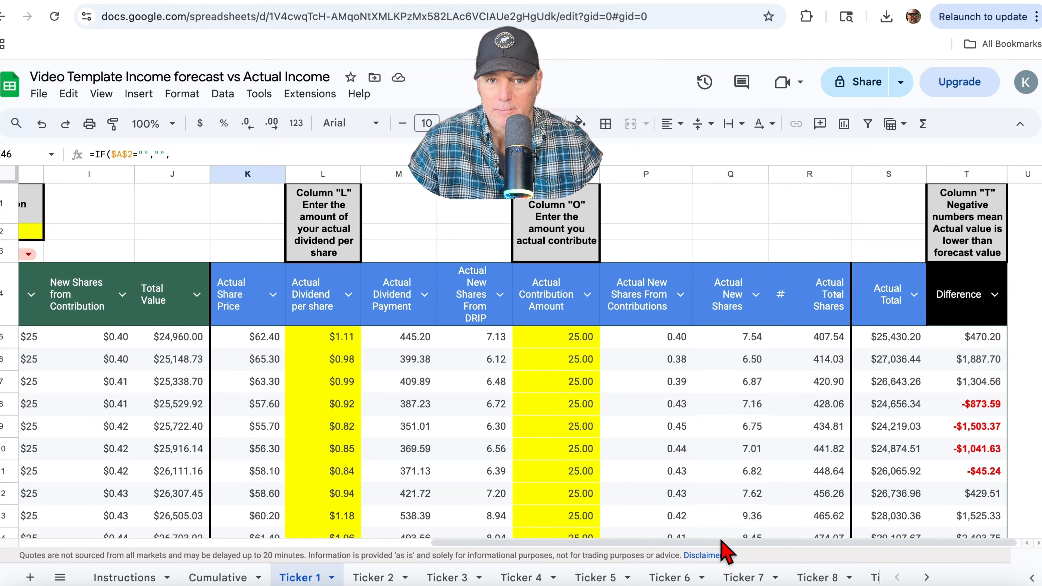
{"action": "left_click_drag", "start_coordinate": [721, 542], "coordinate": [739, 542]}
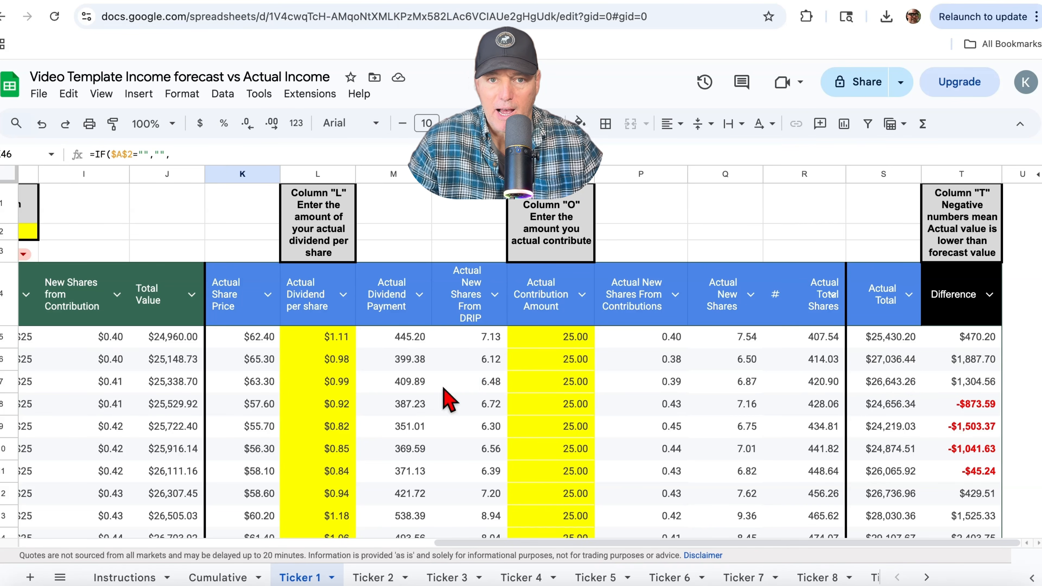
Check the actual total shares down to the latest filled week, and inspect the actual total formula in S45.
{"action": "scroll", "coordinate": [837, 367], "scroll_direction": "down", "scroll_amount": 10}
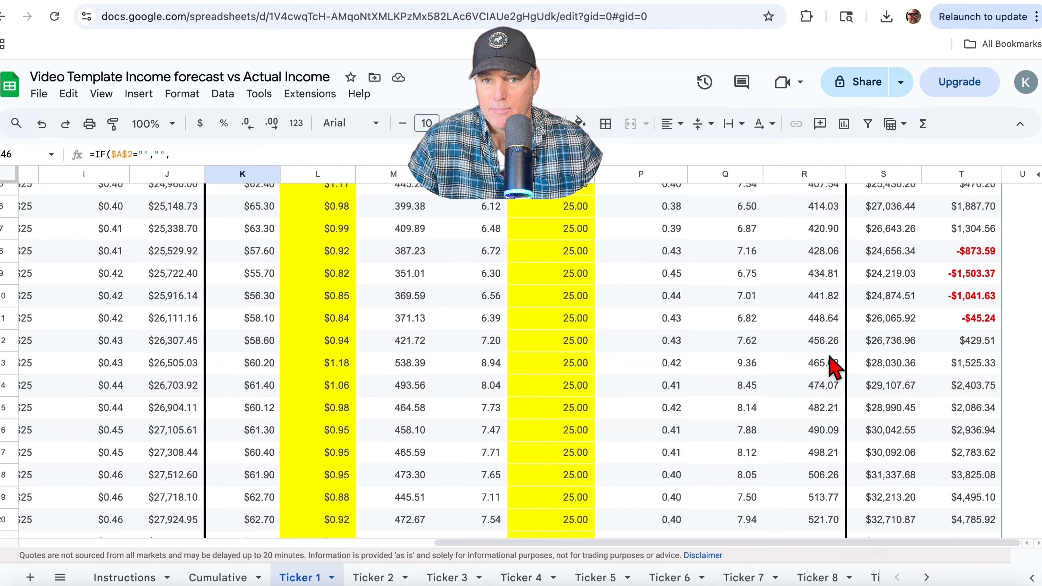
{"action": "scroll", "coordinate": [835, 367], "scroll_direction": "down", "scroll_amount": 10}
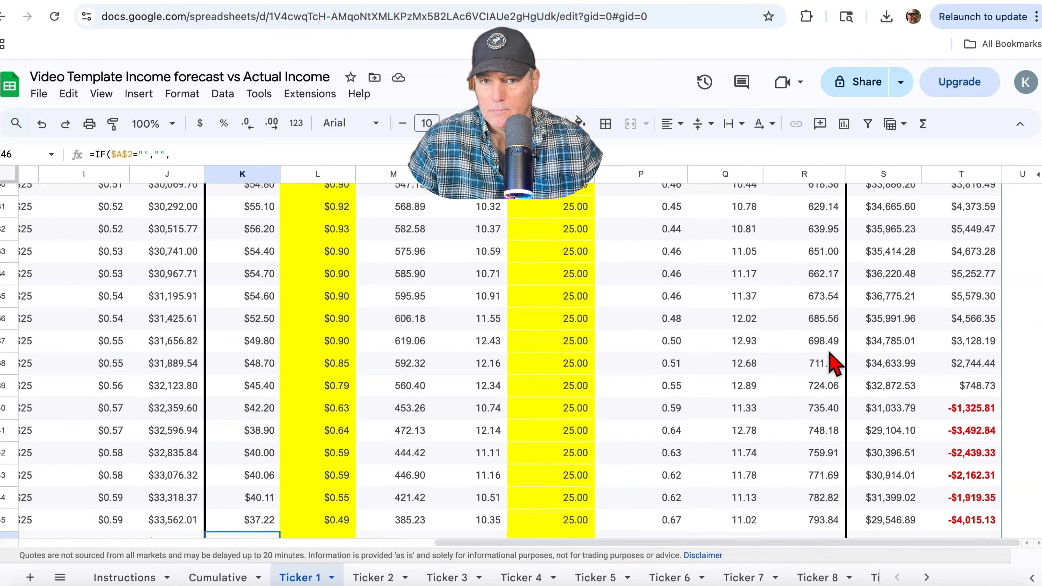
{"action": "scroll", "coordinate": [833, 365], "scroll_direction": "down", "scroll_amount": 2}
{"action": "scroll", "coordinate": [954, 375], "scroll_direction": "down", "scroll_amount": 1}
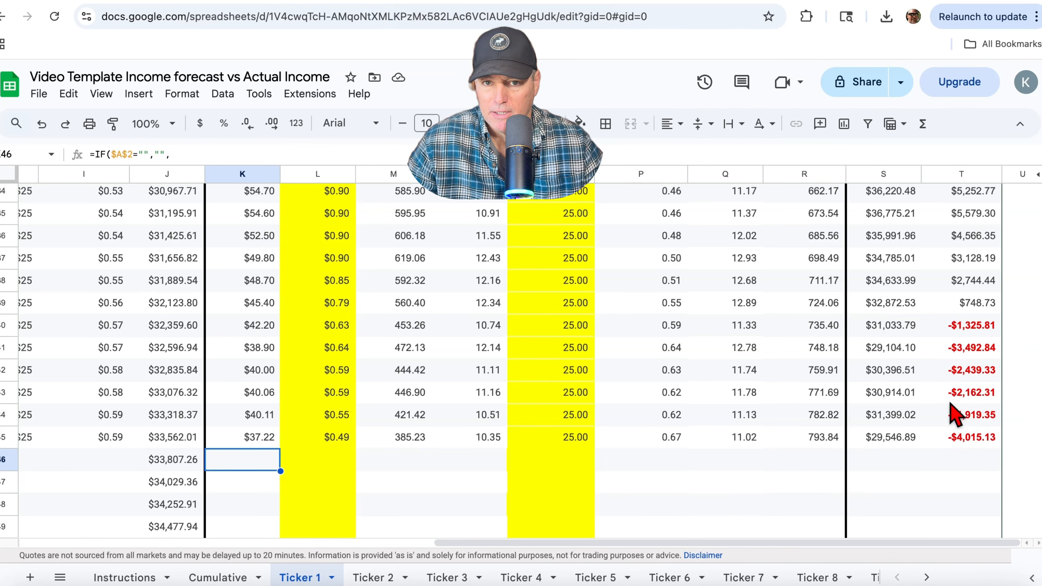
{"action": "left_click", "coordinate": [879, 442]}
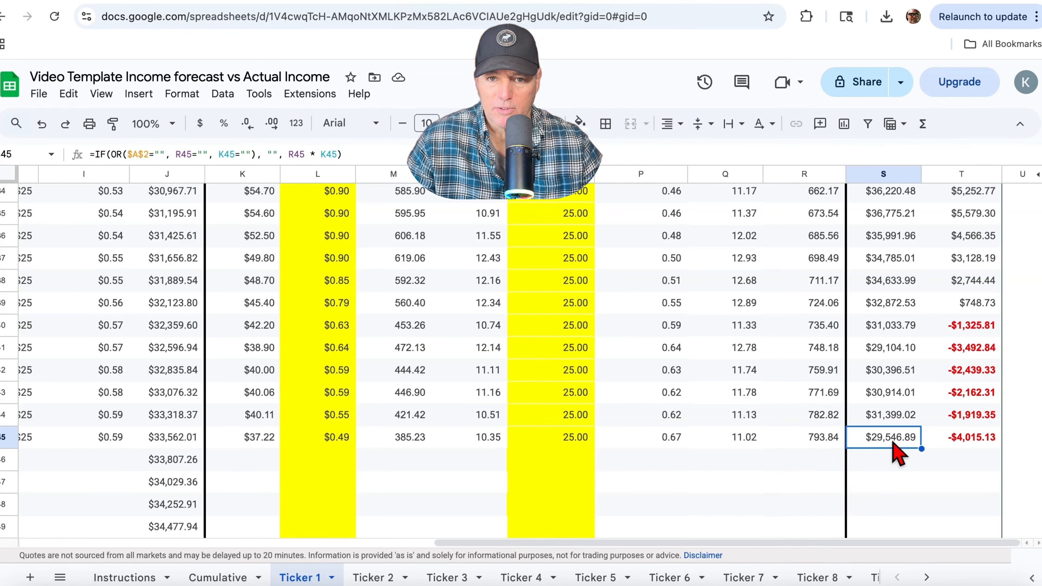
Examine how the Difference column compares actual and forecast values across the filled weeks.
{"action": "scroll", "coordinate": [888, 449], "scroll_direction": "up", "scroll_amount": 10}
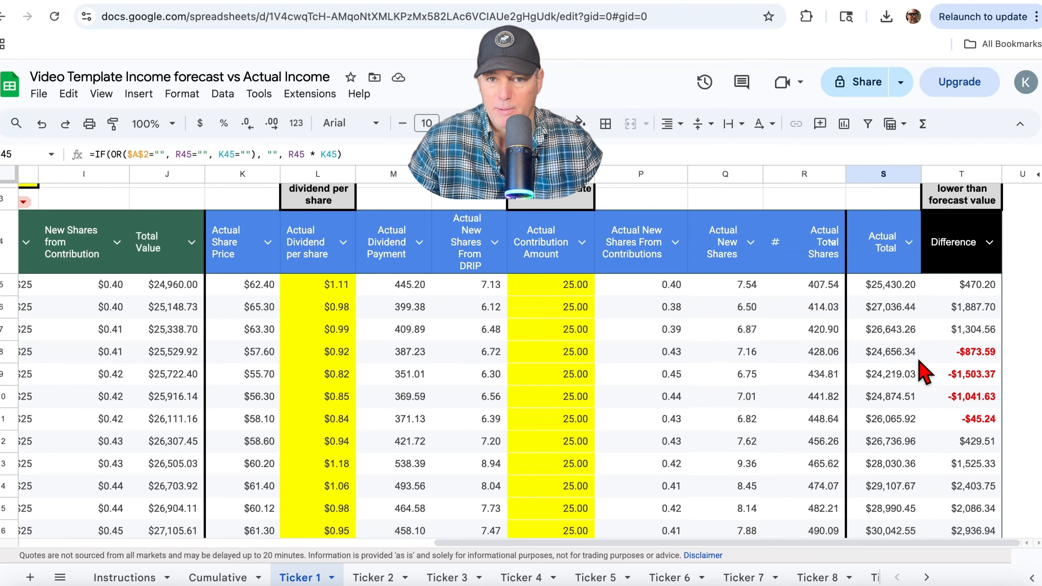
{"action": "scroll", "coordinate": [921, 372], "scroll_direction": "down", "scroll_amount": 10}
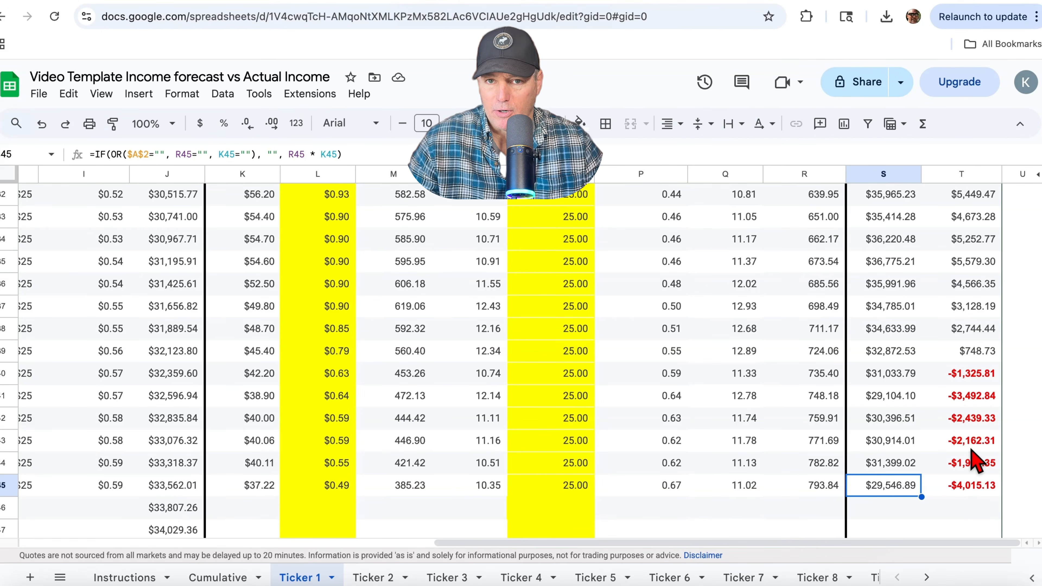
{"action": "scroll", "coordinate": [974, 418], "scroll_direction": "up", "scroll_amount": 7}
{"action": "scroll", "coordinate": [978, 324], "scroll_direction": "up", "scroll_amount": 10}
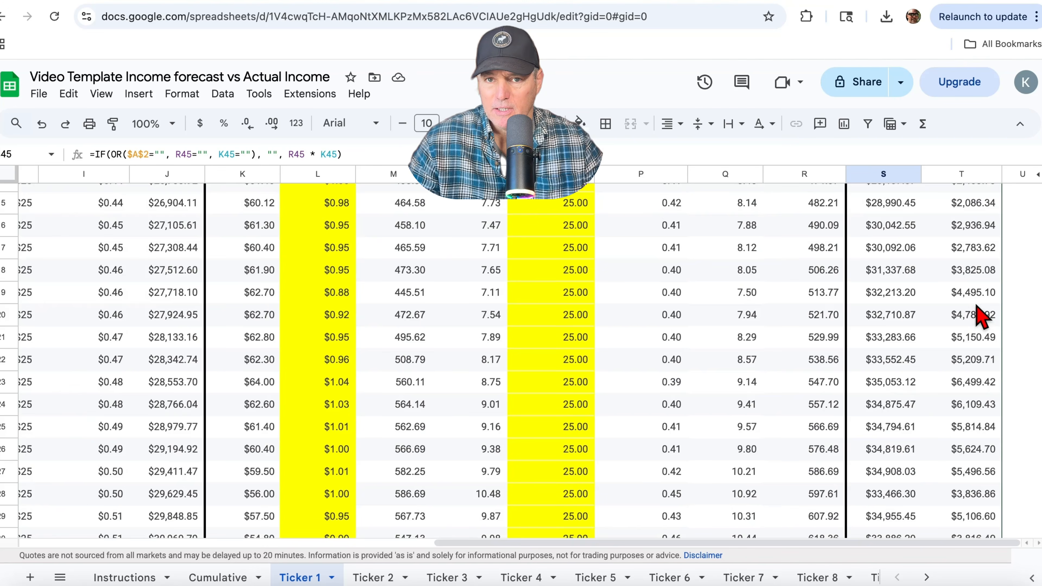
{"action": "scroll", "coordinate": [979, 329], "scroll_direction": "down", "scroll_amount": 7}
{"action": "scroll", "coordinate": [979, 334], "scroll_direction": "down", "scroll_amount": 1}
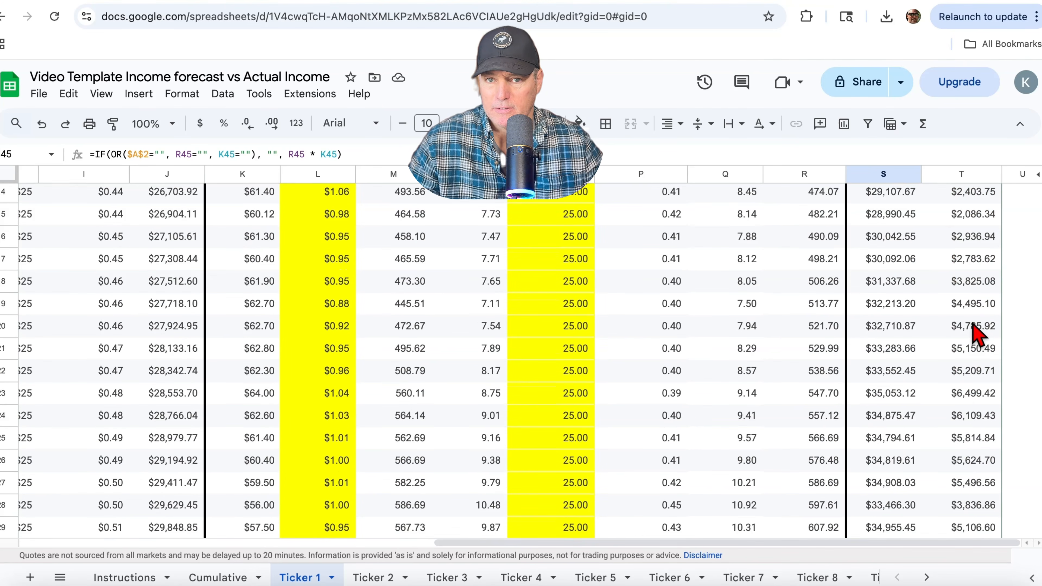
Follow the Difference column on the Ticker 1 sheet down to the latest filled week in row 45.
{"action": "scroll", "coordinate": [978, 335], "scroll_direction": "down", "scroll_amount": 5}
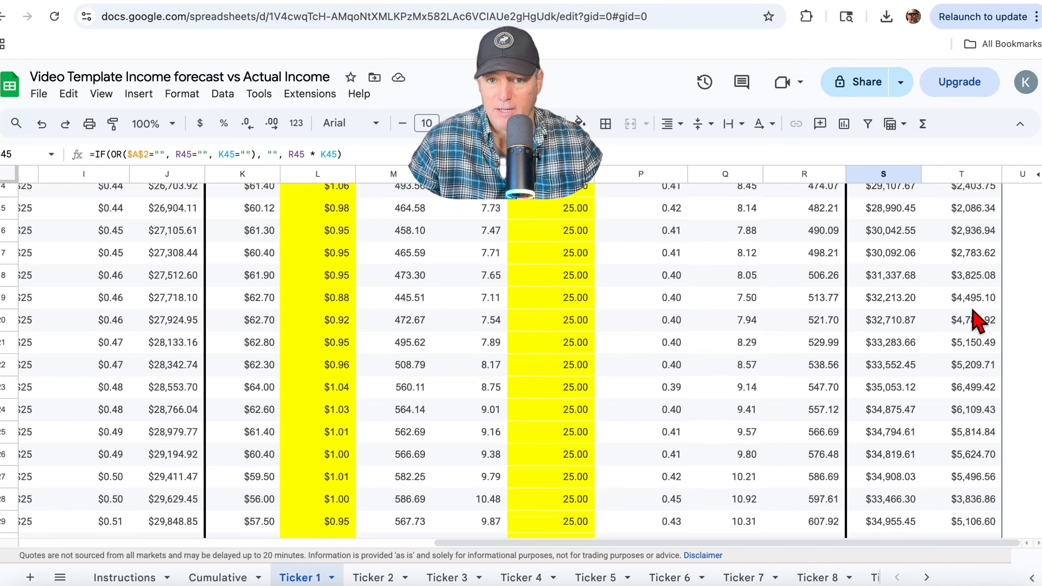
{"action": "scroll", "coordinate": [980, 312], "scroll_direction": "down", "scroll_amount": 9}
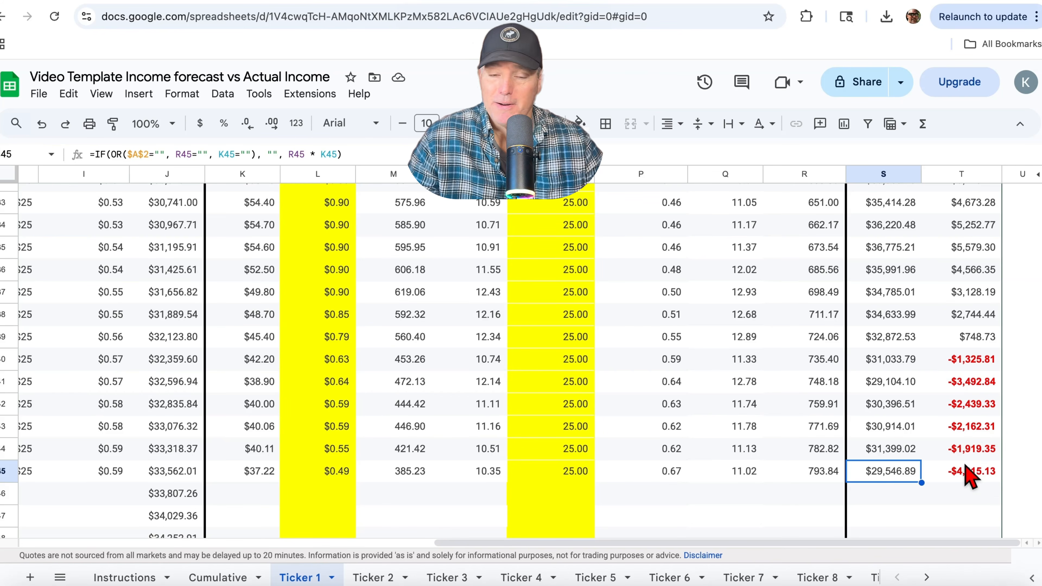
{"action": "scroll", "coordinate": [978, 459], "scroll_direction": "down", "scroll_amount": 1}
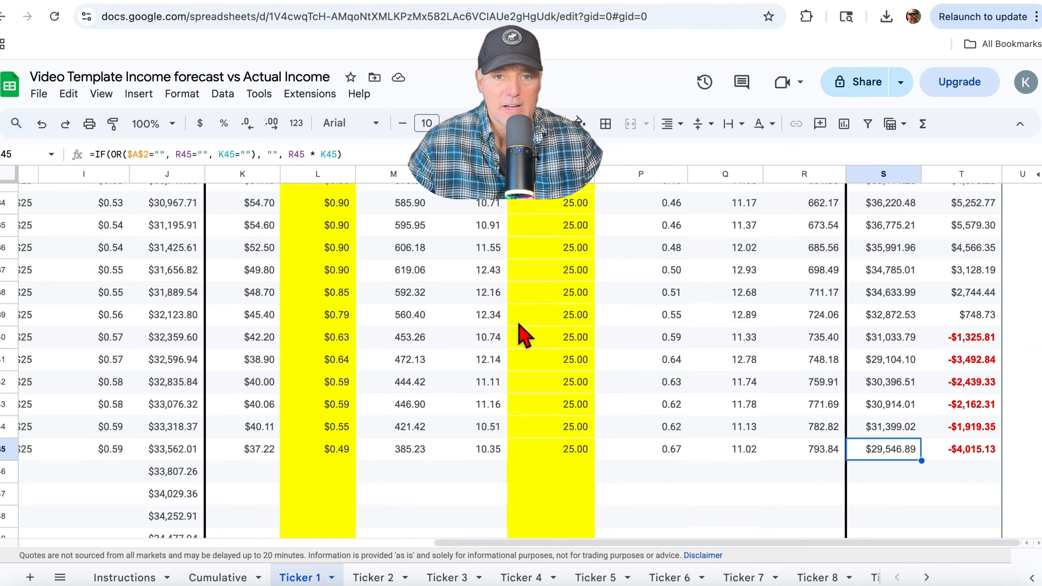
Go back to the first weeks and inspect the actual share price formula in K10.
{"action": "scroll", "coordinate": [523, 335], "scroll_direction": "up", "scroll_amount": 7}
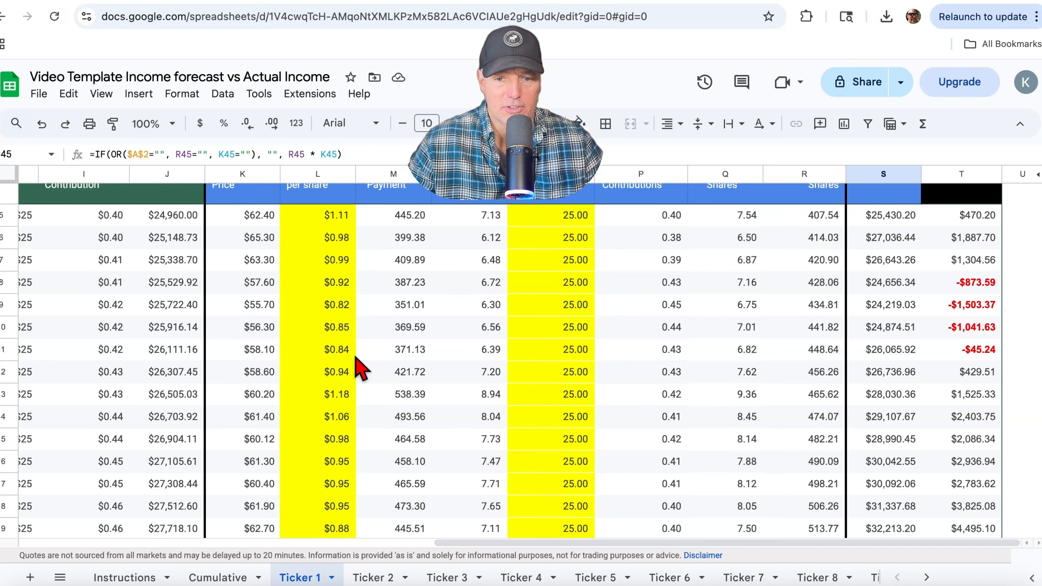
{"action": "left_click_drag", "start_coordinate": [456, 546], "coordinate": [435, 546]}
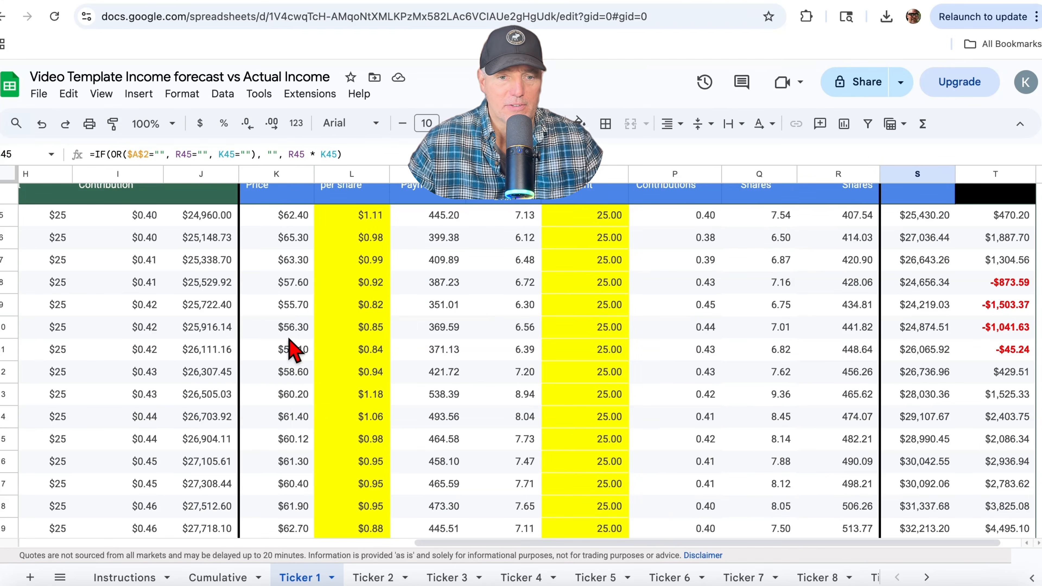
{"action": "left_click", "coordinate": [287, 326]}
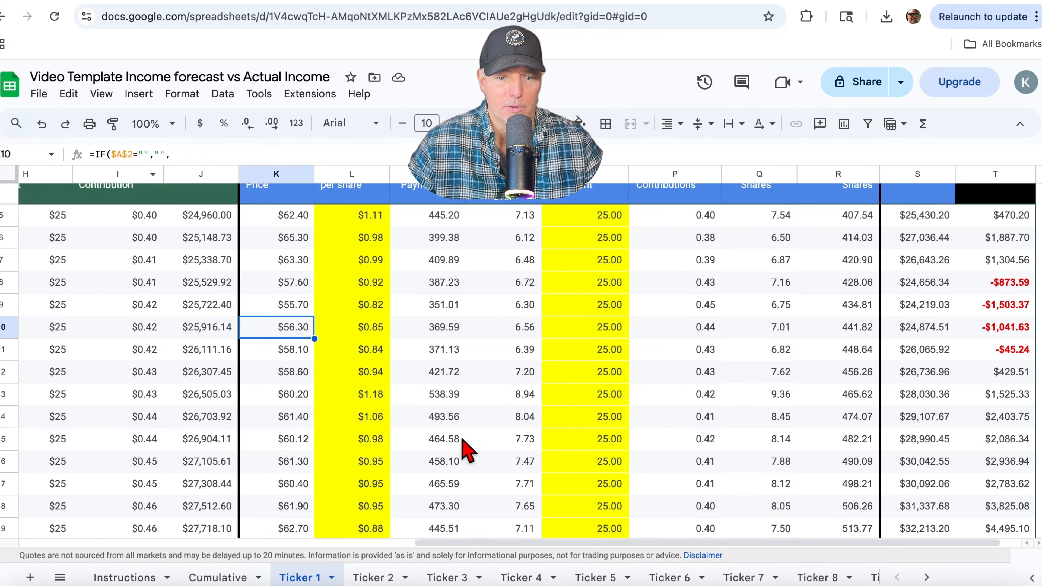
Review the ULTY forecast inputs in row 2 and the weekly forecast table below them.
{"action": "left_click_drag", "start_coordinate": [472, 544], "coordinate": [51, 547]}
{"action": "scroll", "coordinate": [304, 401], "scroll_direction": "up", "scroll_amount": 3}
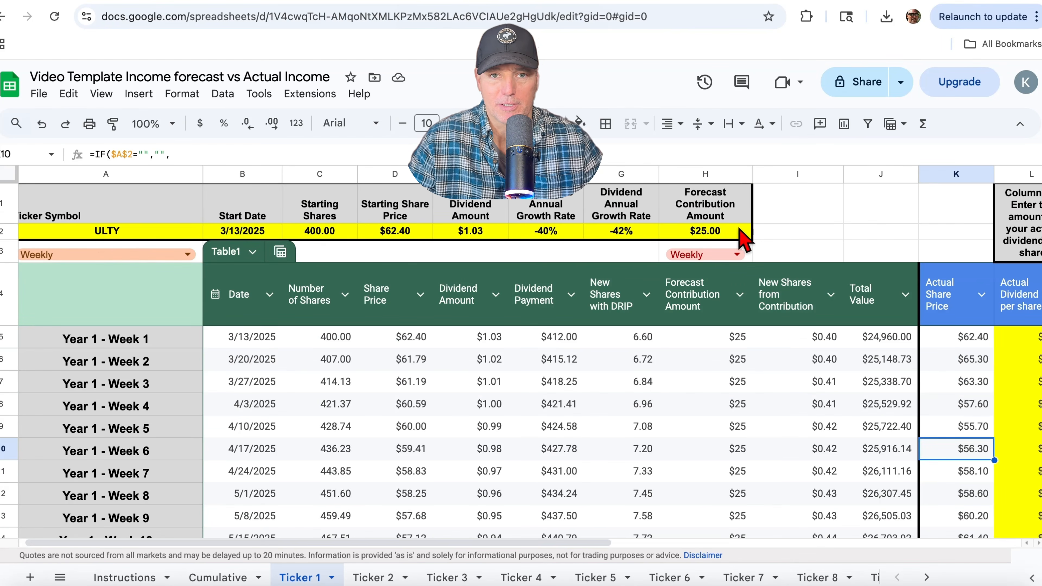
{"action": "scroll", "coordinate": [535, 403], "scroll_direction": "down", "scroll_amount": 1}
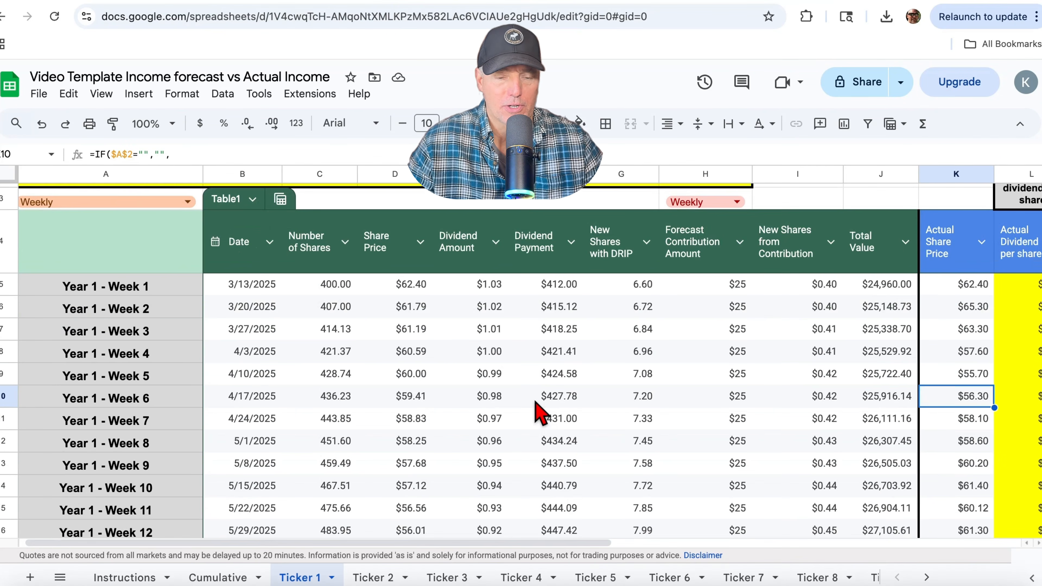
{"action": "scroll", "coordinate": [348, 337], "scroll_direction": "up", "scroll_amount": 1}
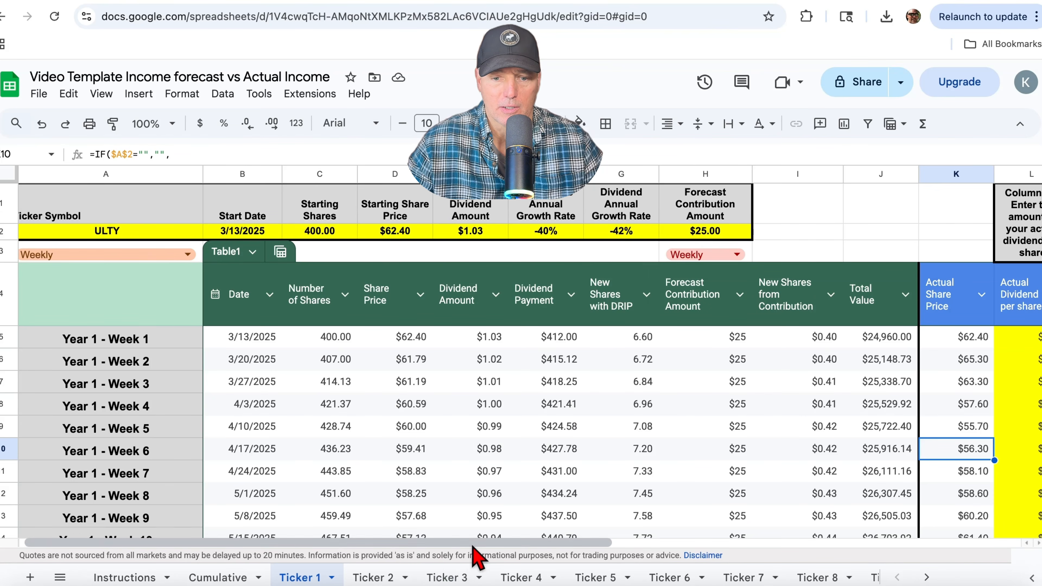
Open the Ticker 2 sheet and review its actual results columns down to the latest filled week.
{"action": "left_click", "coordinate": [369, 578]}
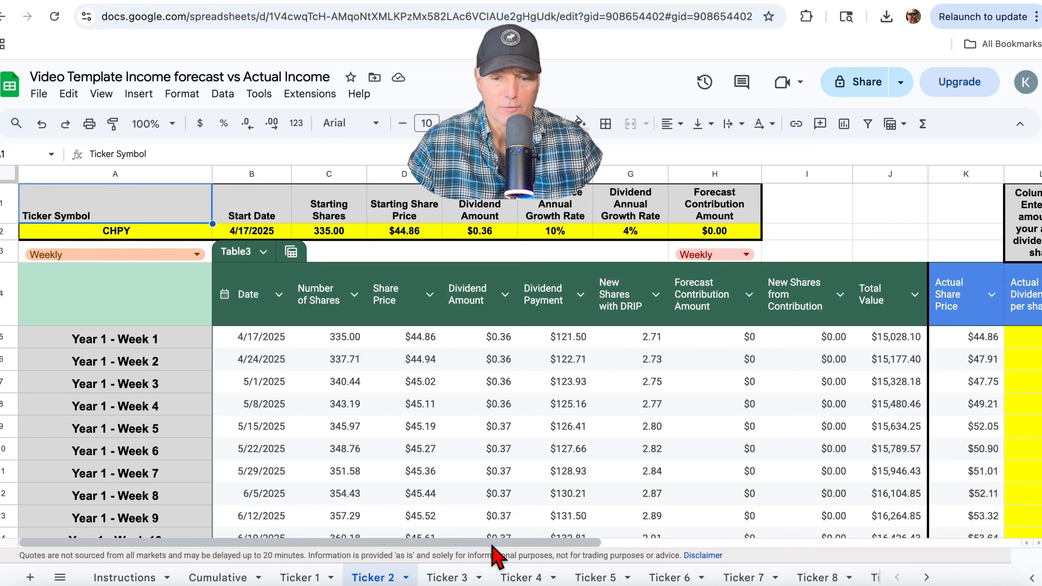
{"action": "left_click_drag", "start_coordinate": [493, 545], "coordinate": [887, 545]}
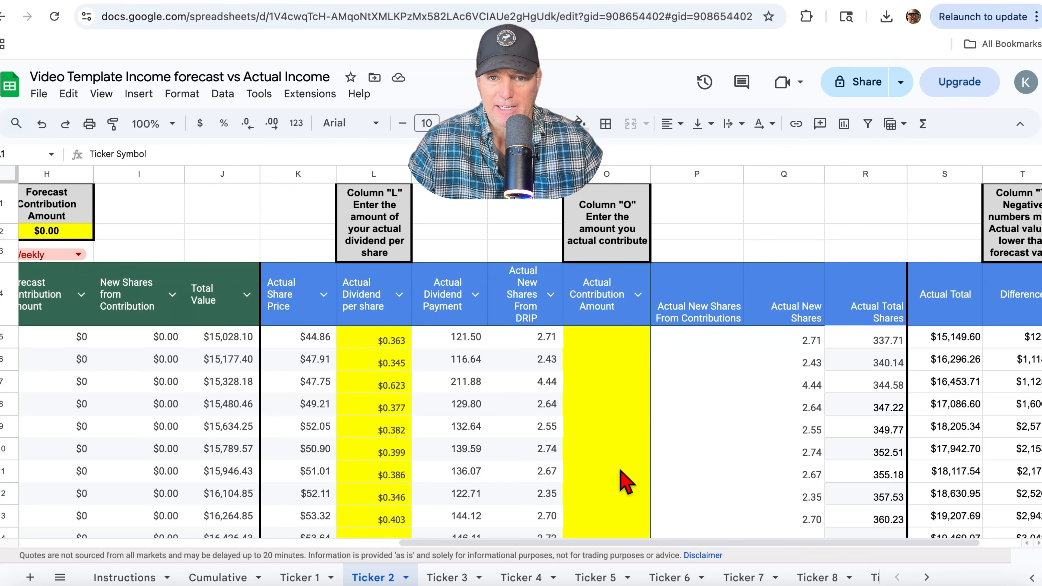
{"action": "scroll", "coordinate": [490, 431], "scroll_direction": "down", "scroll_amount": 10}
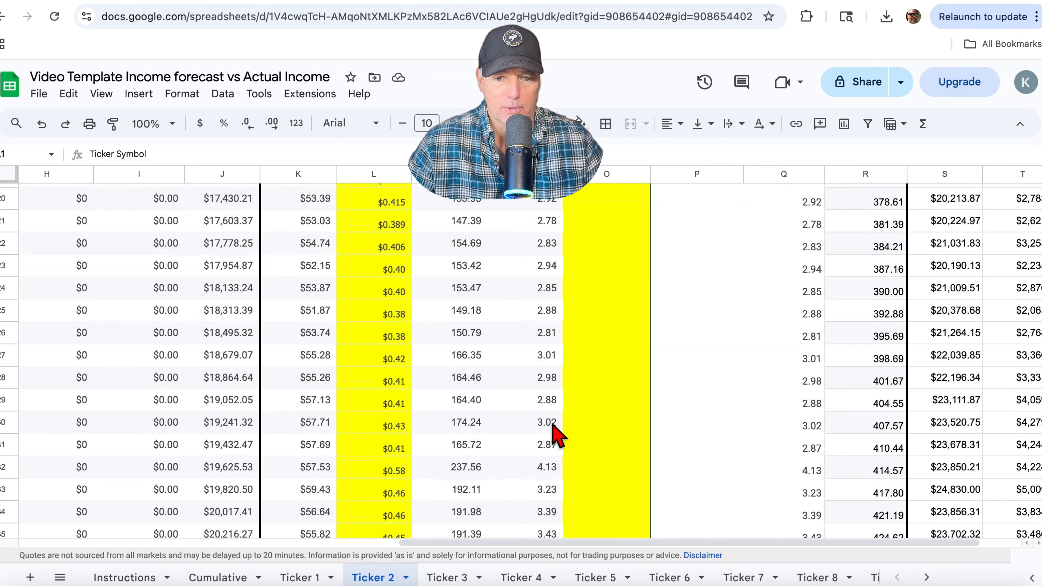
{"action": "scroll", "coordinate": [554, 435], "scroll_direction": "down", "scroll_amount": 5}
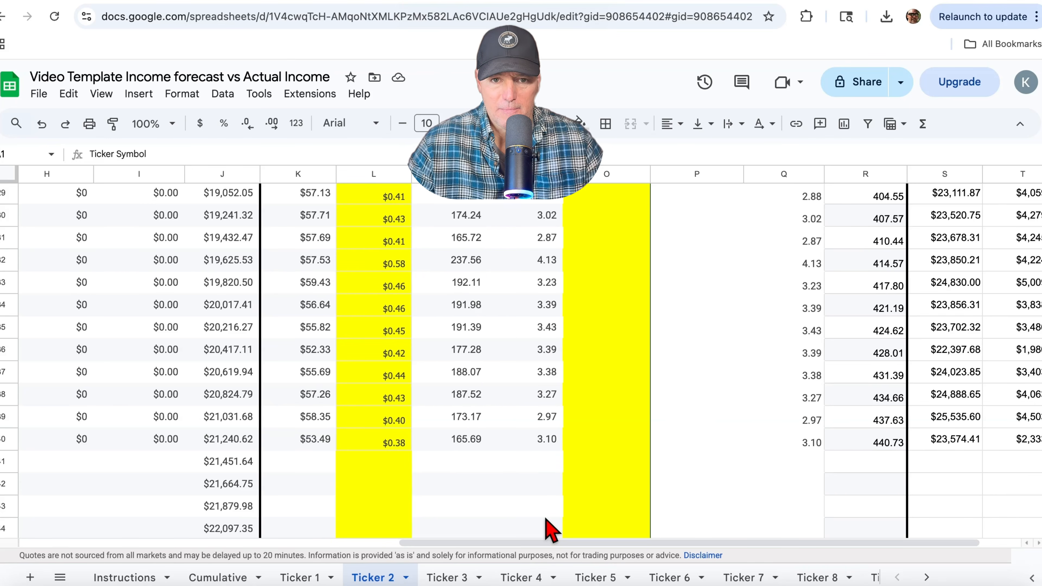
{"action": "scroll", "coordinate": [595, 542], "scroll_direction": "right", "scroll_amount": 2}
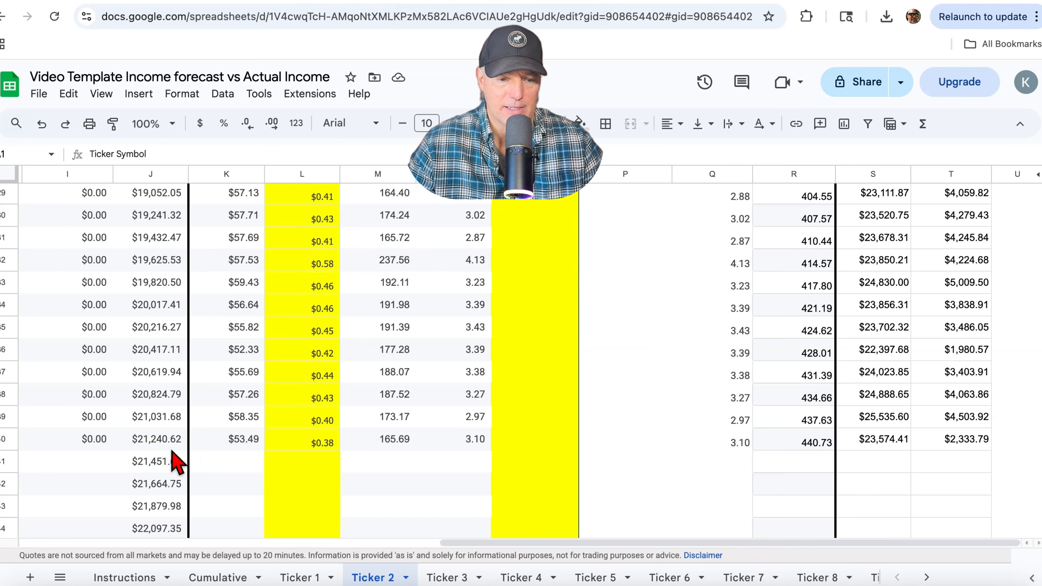
Examine the Actual Total and Difference columns of Ticker 2 from week 1 to the latest filled week.
{"action": "scroll", "coordinate": [905, 289], "scroll_direction": "up", "scroll_amount": 3}
{"action": "scroll", "coordinate": [904, 295], "scroll_direction": "up", "scroll_amount": 6}
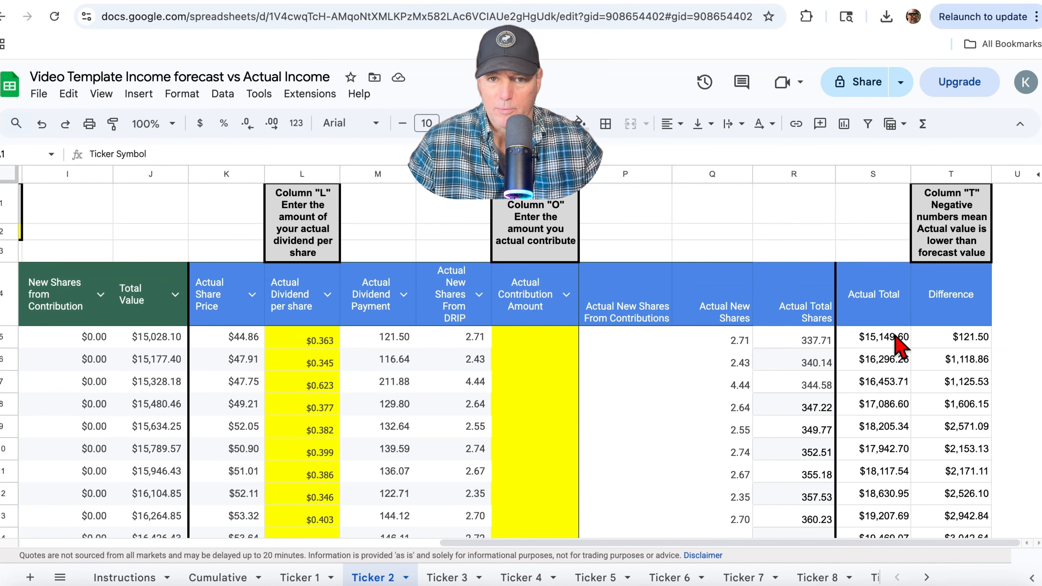
{"action": "scroll", "coordinate": [899, 394], "scroll_direction": "down", "scroll_amount": 10}
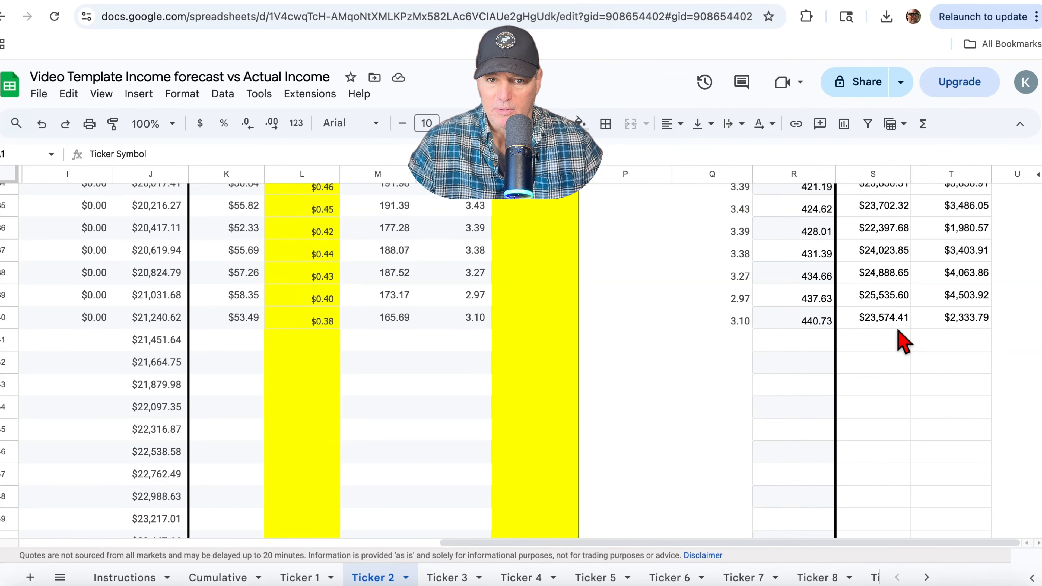
{"action": "scroll", "coordinate": [901, 341], "scroll_direction": "up", "scroll_amount": 3}
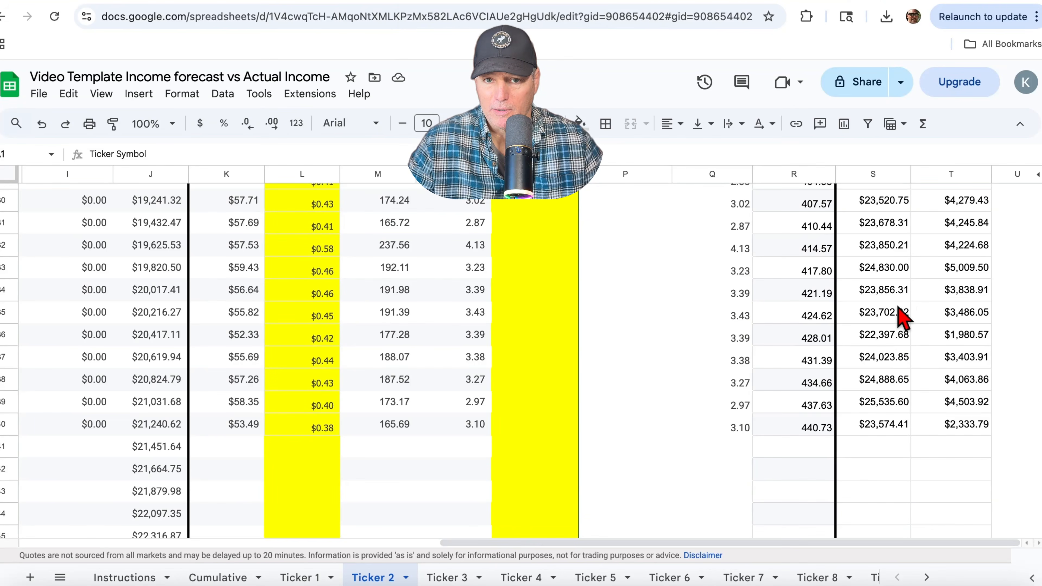
{"action": "scroll", "coordinate": [888, 369], "scroll_direction": "up", "scroll_amount": 1}
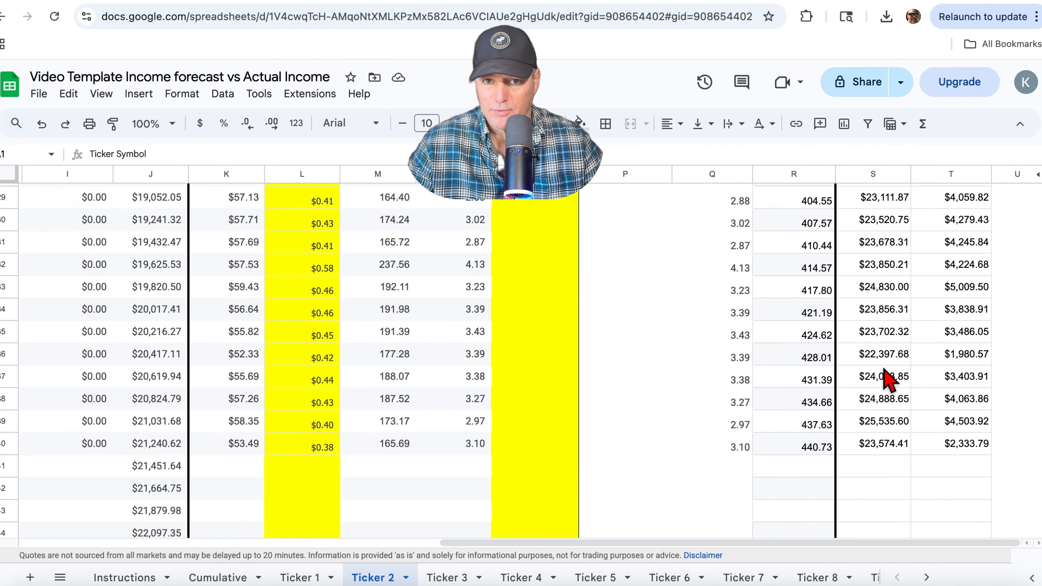
{"action": "scroll", "coordinate": [883, 369], "scroll_direction": "up", "scroll_amount": 2}
{"action": "scroll", "coordinate": [883, 364], "scroll_direction": "down", "scroll_amount": 4}
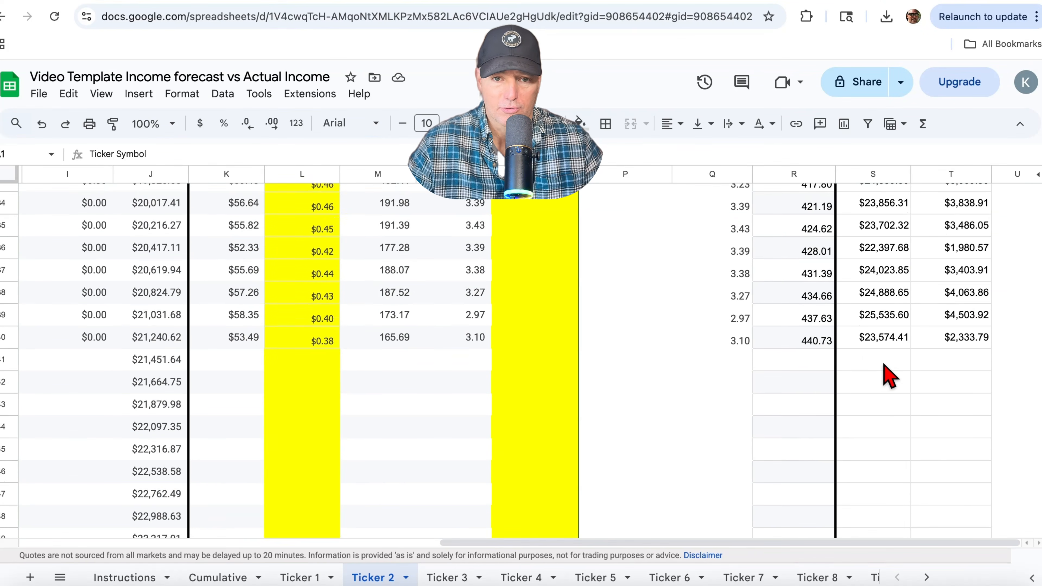
{"action": "scroll", "coordinate": [849, 380], "scroll_direction": "down", "scroll_amount": 1}
Review the CHPY forecast inputs and weekly forecast columns at the start of the Ticker 2 sheet.
{"action": "scroll", "coordinate": [295, 344], "scroll_direction": "up", "scroll_amount": 15}
{"action": "scroll", "coordinate": [400, 390], "scroll_direction": "left", "scroll_amount": 4}
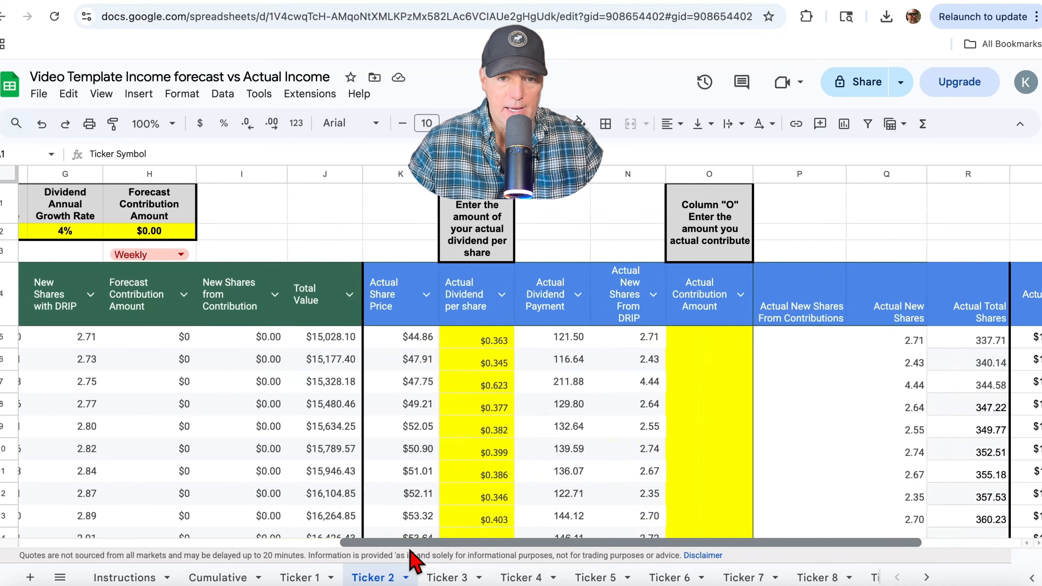
{"action": "scroll", "coordinate": [412, 562], "scroll_direction": "left", "scroll_amount": 6}
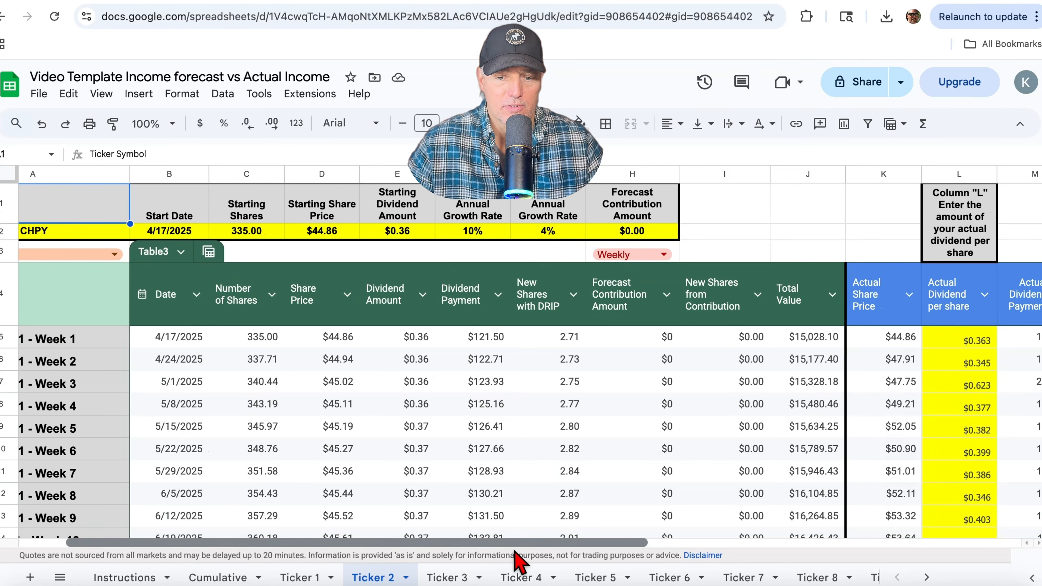
Check the actual dividend per share and actual dividend payment columns of Ticker 2 through the latest filled week, then return to column A.
{"action": "scroll", "coordinate": [516, 557], "scroll_direction": "right", "scroll_amount": 15}
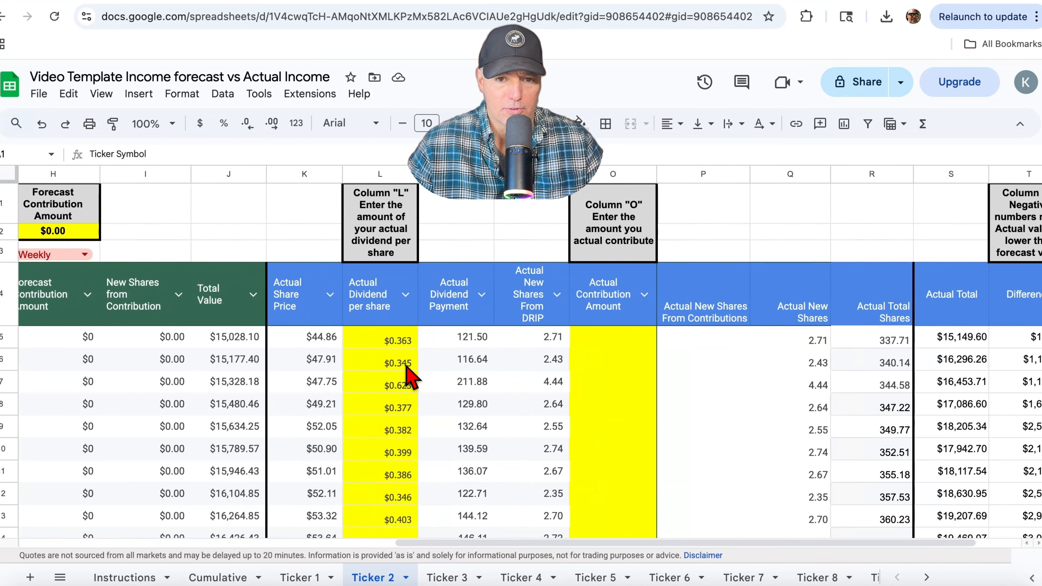
{"action": "scroll", "coordinate": [416, 369], "scroll_direction": "down", "scroll_amount": 3}
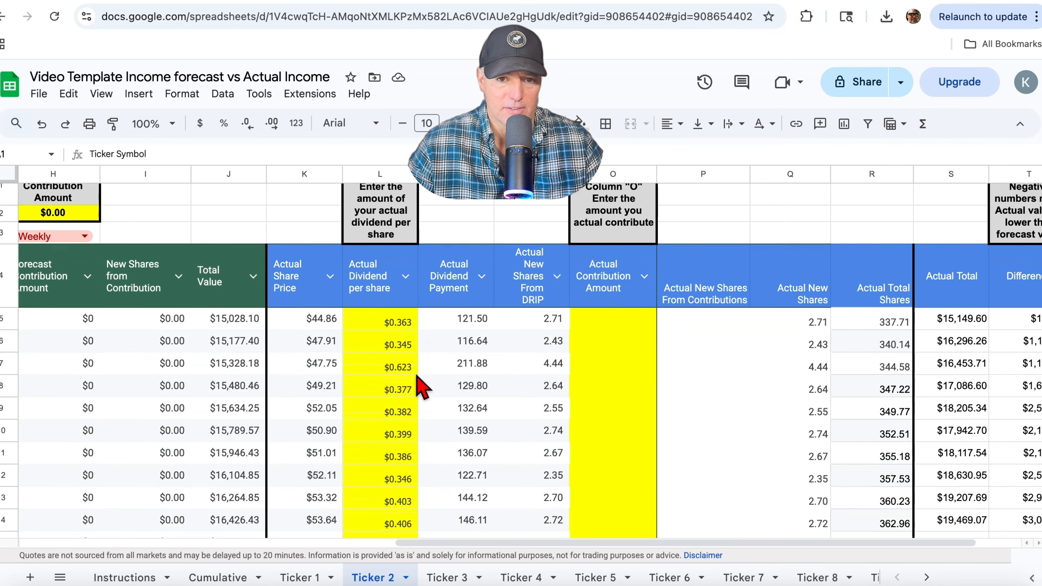
{"action": "scroll", "coordinate": [418, 377], "scroll_direction": "down", "scroll_amount": 15}
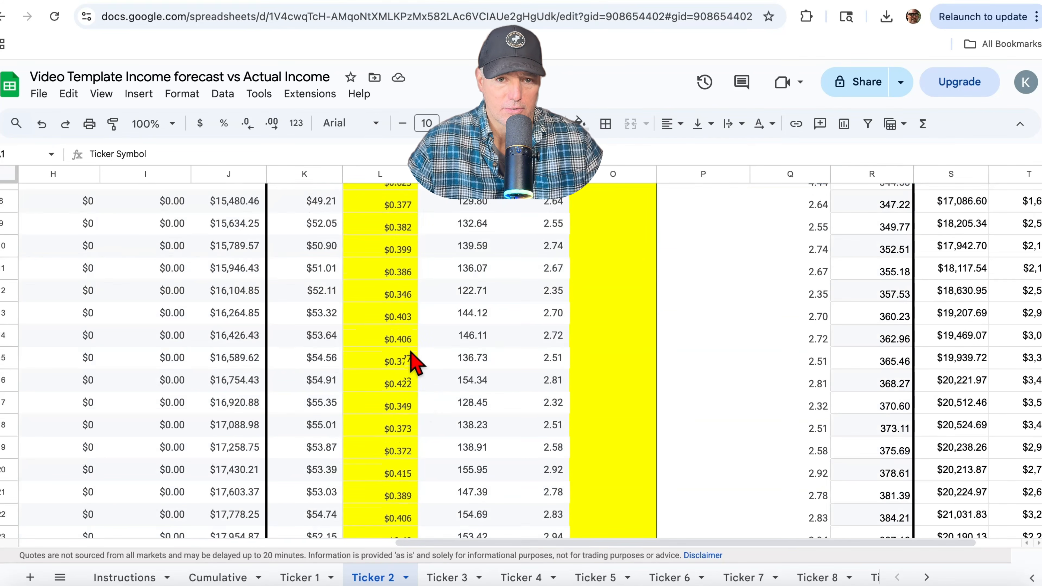
{"action": "scroll", "coordinate": [459, 366], "scroll_direction": "up", "scroll_amount": 20}
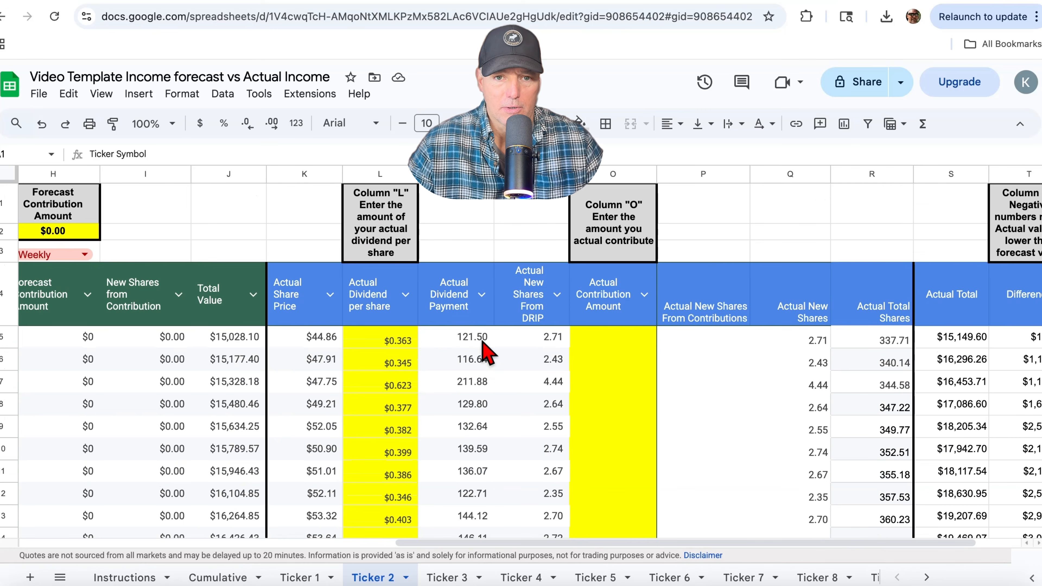
{"action": "scroll", "coordinate": [476, 348], "scroll_direction": "down", "scroll_amount": 20}
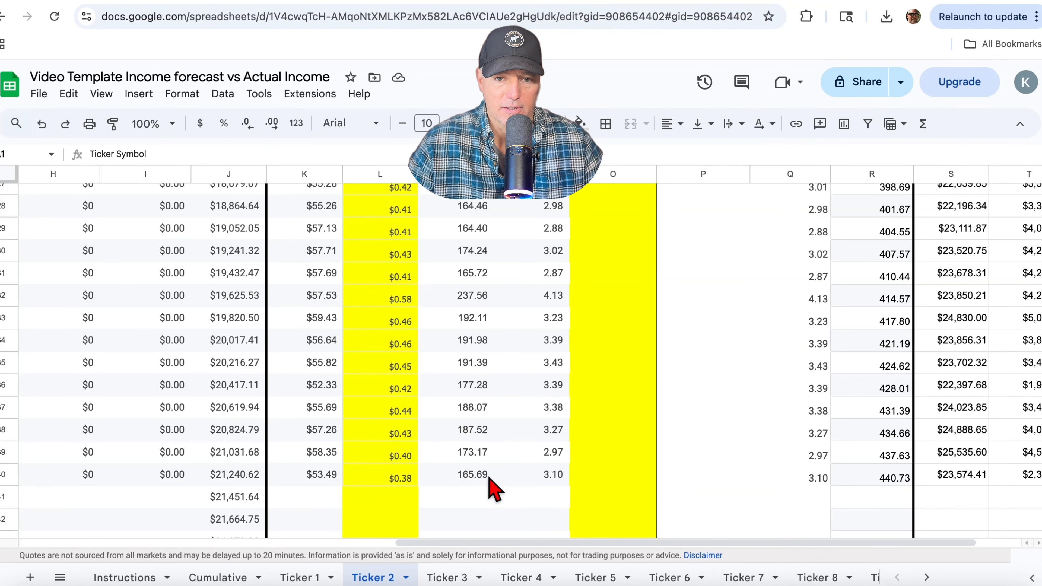
{"action": "scroll", "coordinate": [472, 481], "scroll_direction": "up", "scroll_amount": 7}
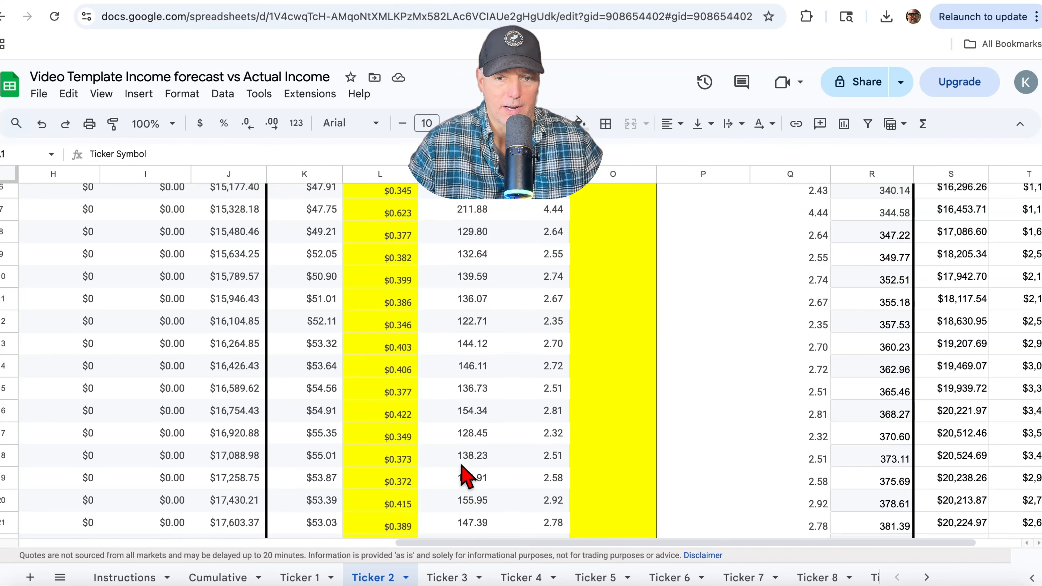
{"action": "scroll", "coordinate": [465, 477], "scroll_direction": "up", "scroll_amount": 3}
{"action": "left_click_drag", "start_coordinate": [478, 544], "coordinate": [84, 515]}
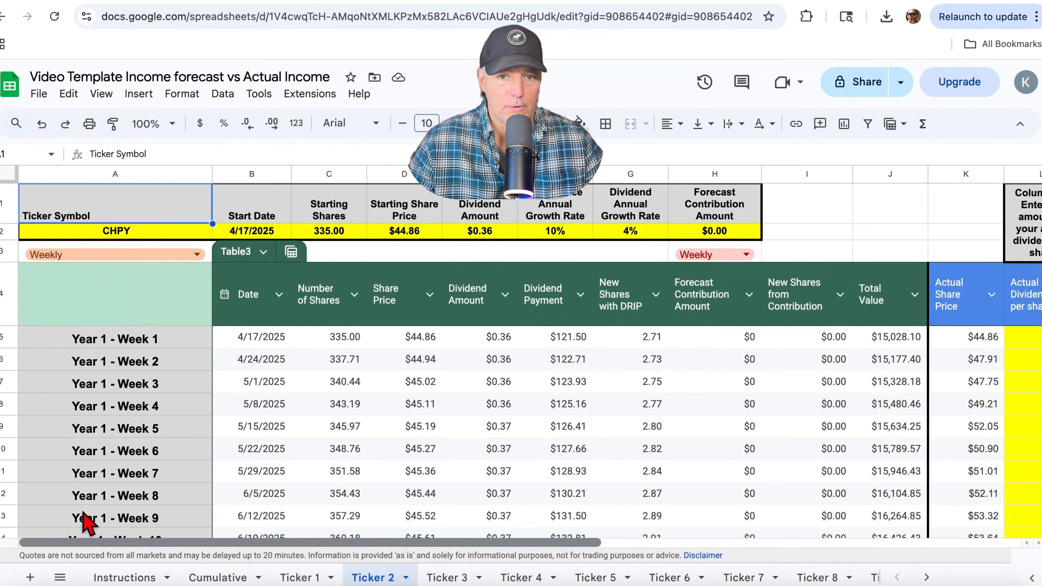
On the Ticker 3 sheet, set the ticker symbol to MSTY and the starting shares to 10.
{"action": "left_click", "coordinate": [447, 577]}
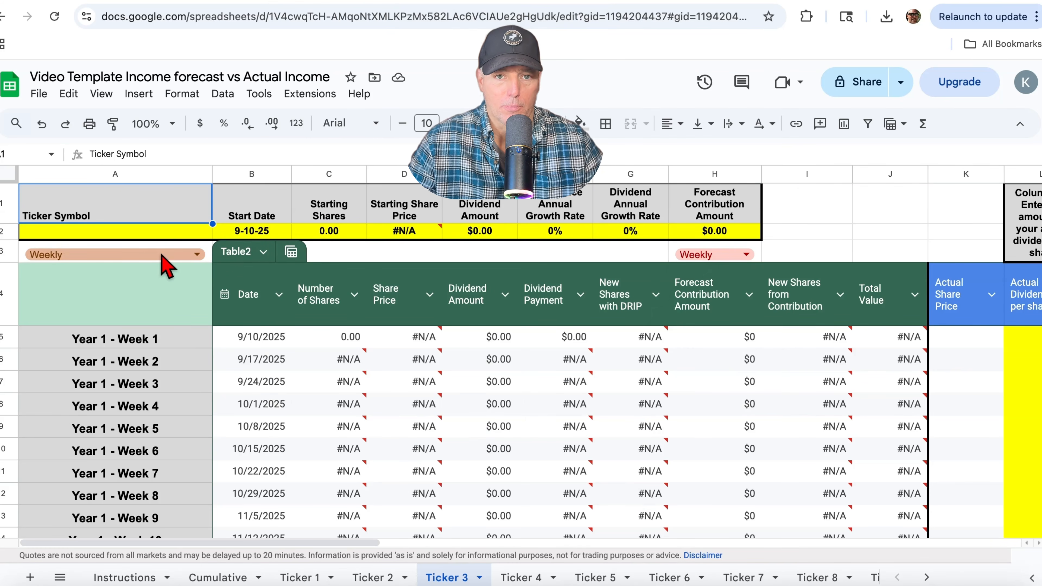
{"action": "double_click", "coordinate": [141, 231]}
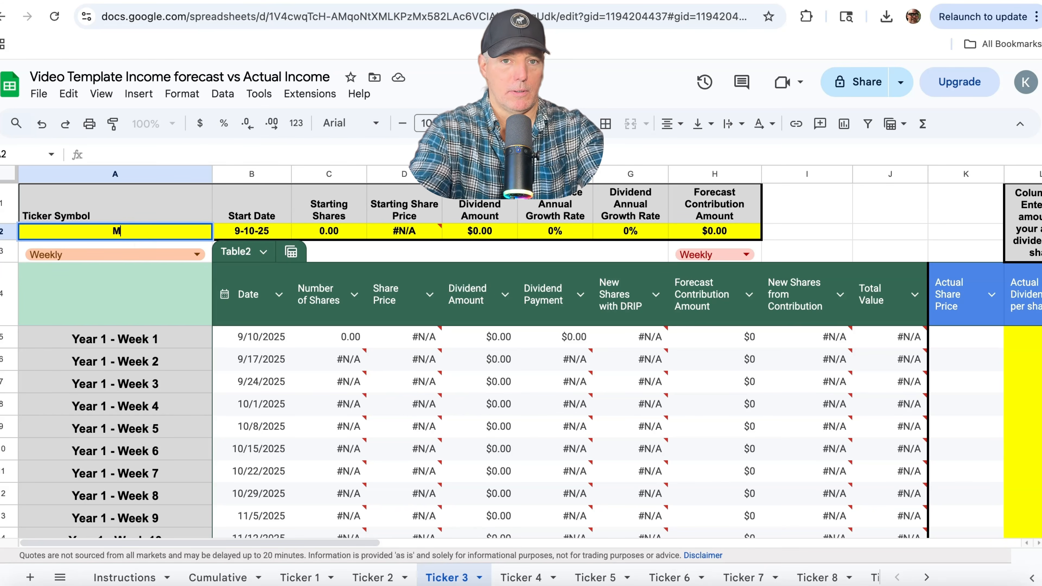
{"action": "key", "text": "Return"}
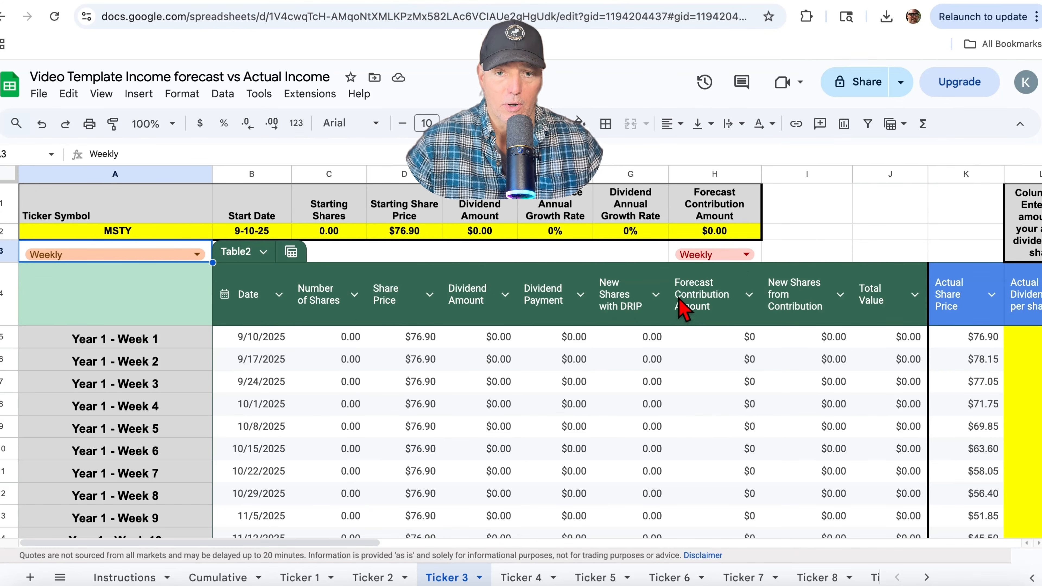
{"action": "double_click", "coordinate": [324, 231]}
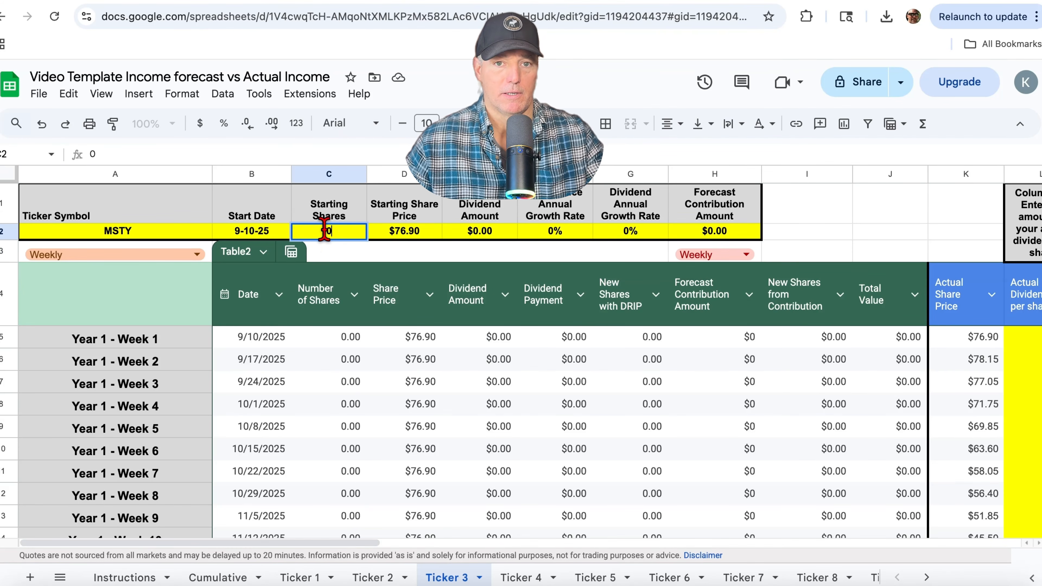
{"action": "left_click", "coordinate": [430, 236]}
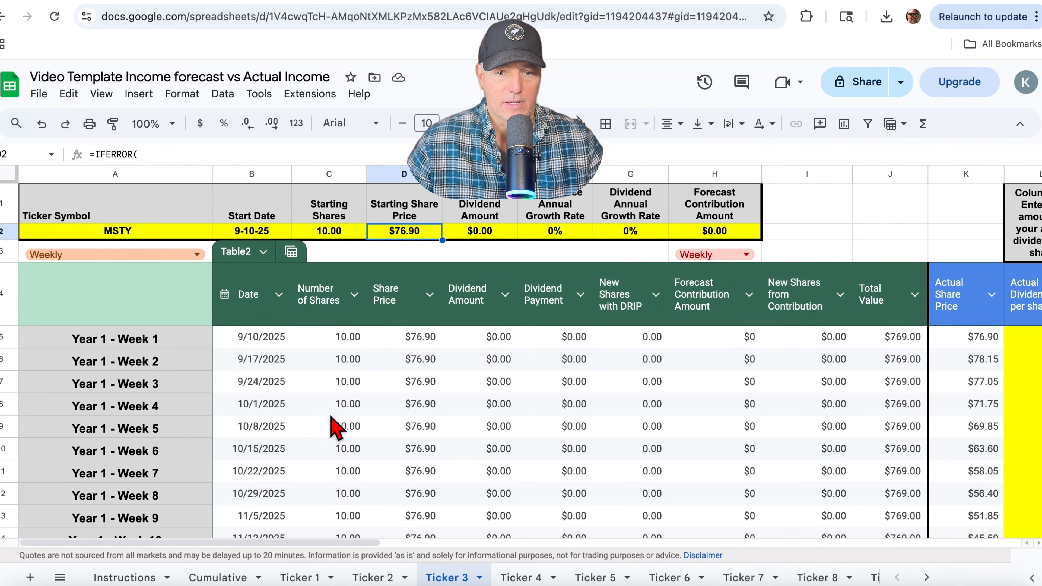
Clear the ticker symbol on the Ticker 3 sheet and open the Cumulative sheet.
{"action": "left_click", "coordinate": [125, 232]}
{"action": "double_click", "coordinate": [123, 231]}
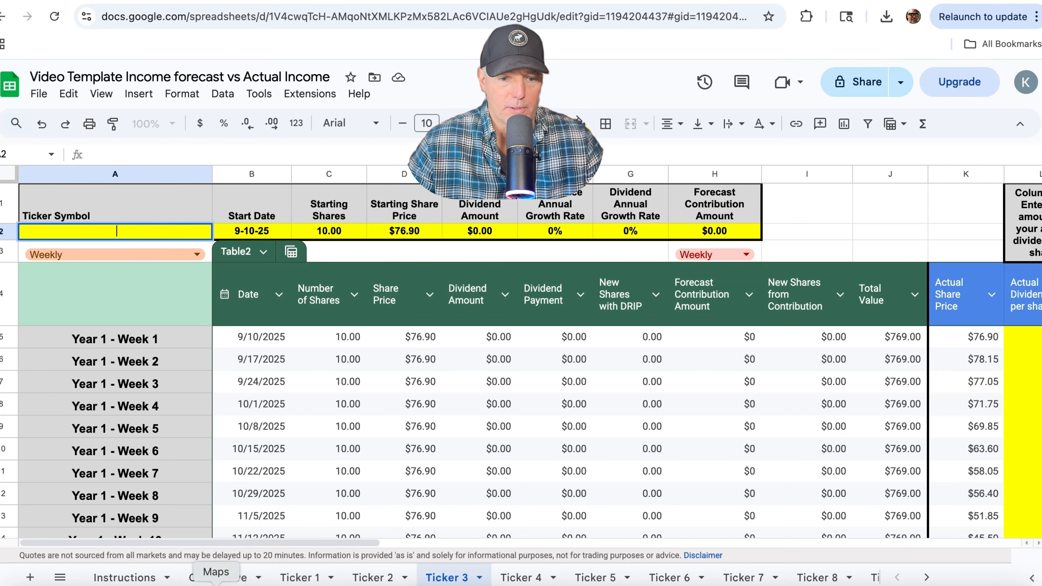
{"action": "left_click", "coordinate": [212, 577]}
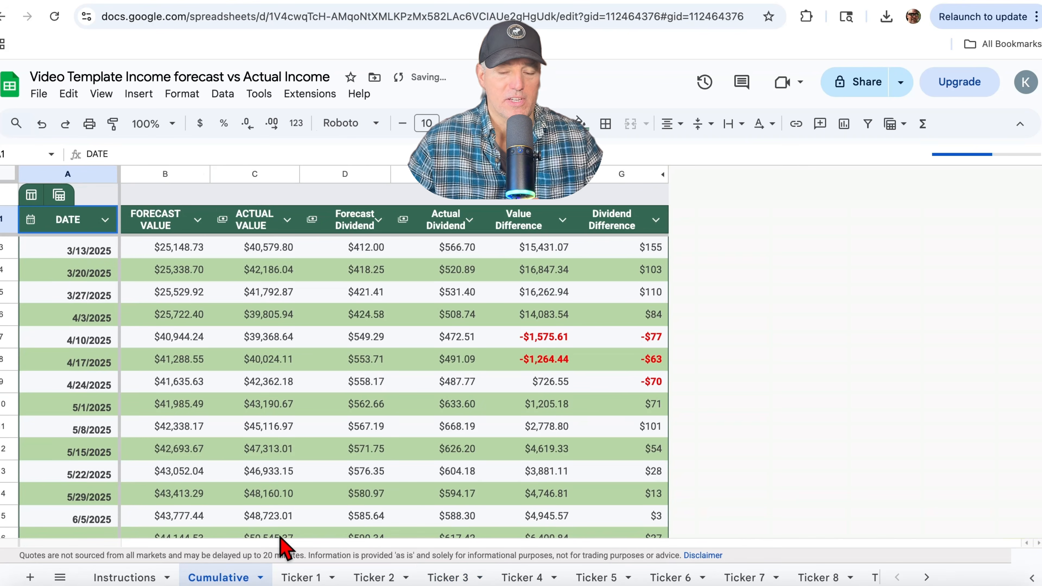
Check the Ticker 3 sheet's input cells and forecast table, then return to the Cumulative sheet.
{"action": "left_click", "coordinate": [447, 581]}
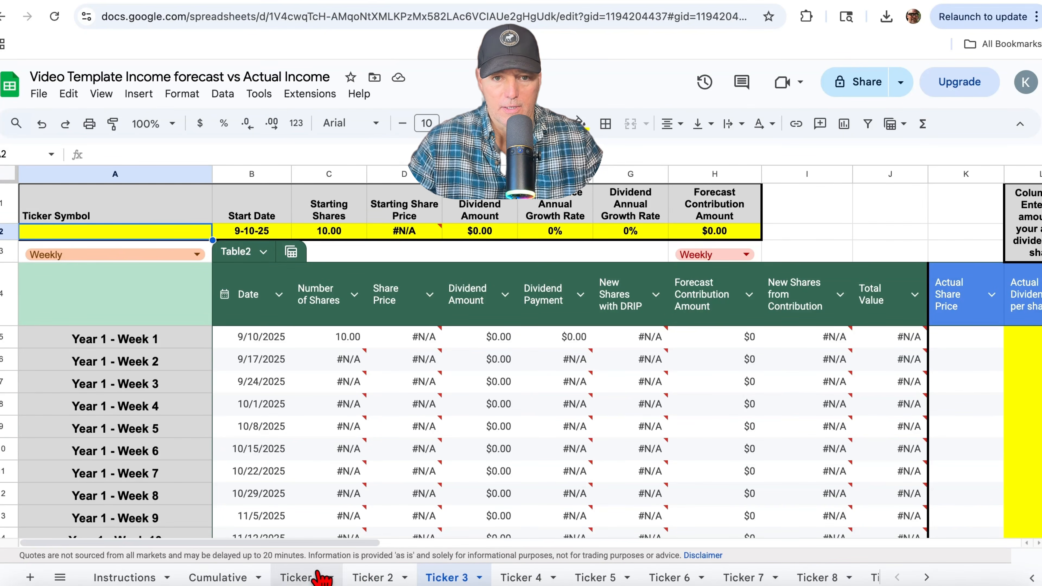
{"action": "left_click", "coordinate": [219, 578]}
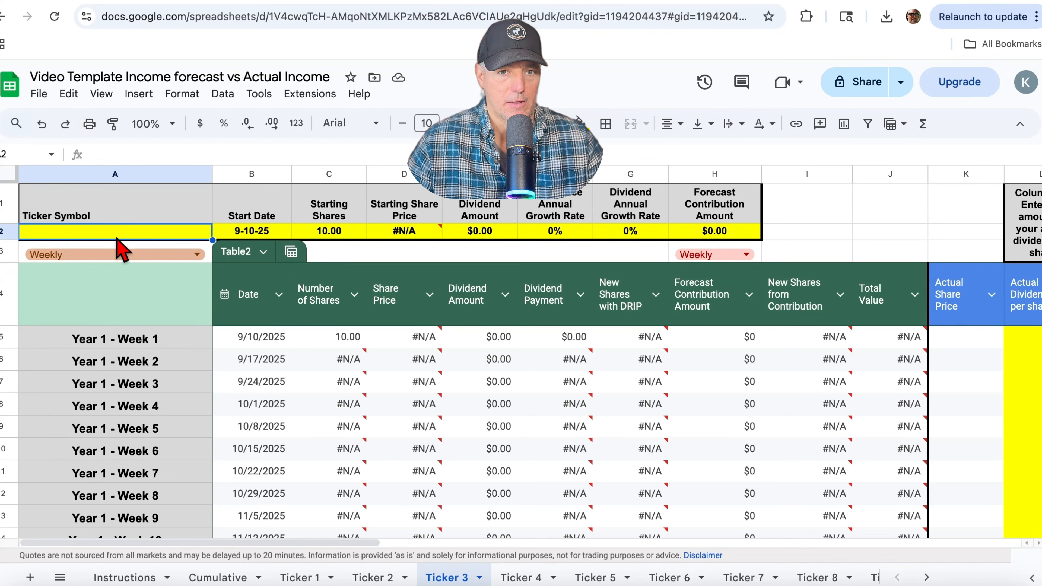
{"action": "left_click", "coordinate": [205, 579]}
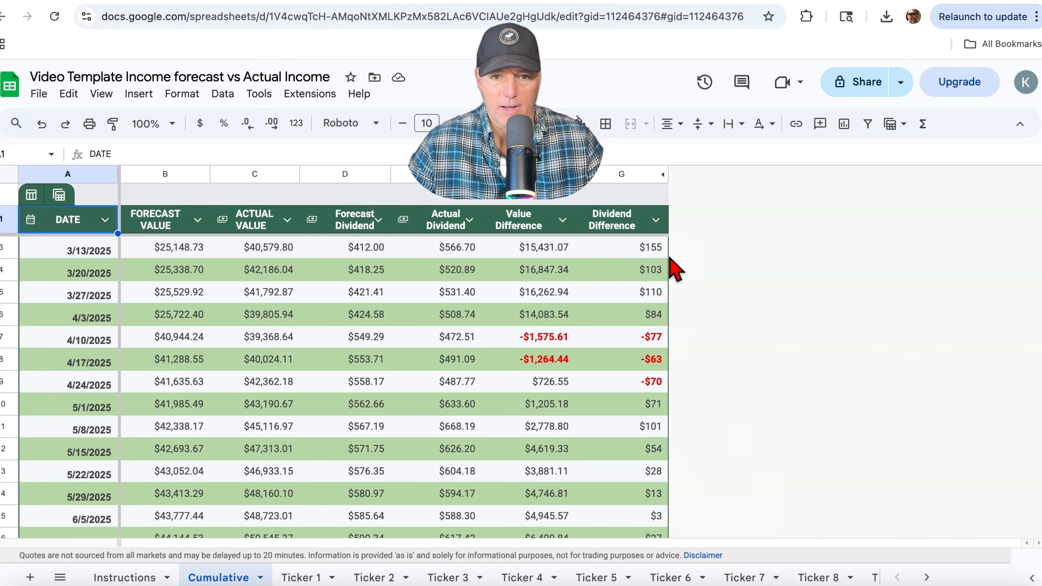
Review the Cumulative sheet's forecast, actual and difference columns into early 2027, then go back to the December 2025 rows.
{"action": "scroll", "coordinate": [579, 388], "scroll_direction": "down", "scroll_amount": 20}
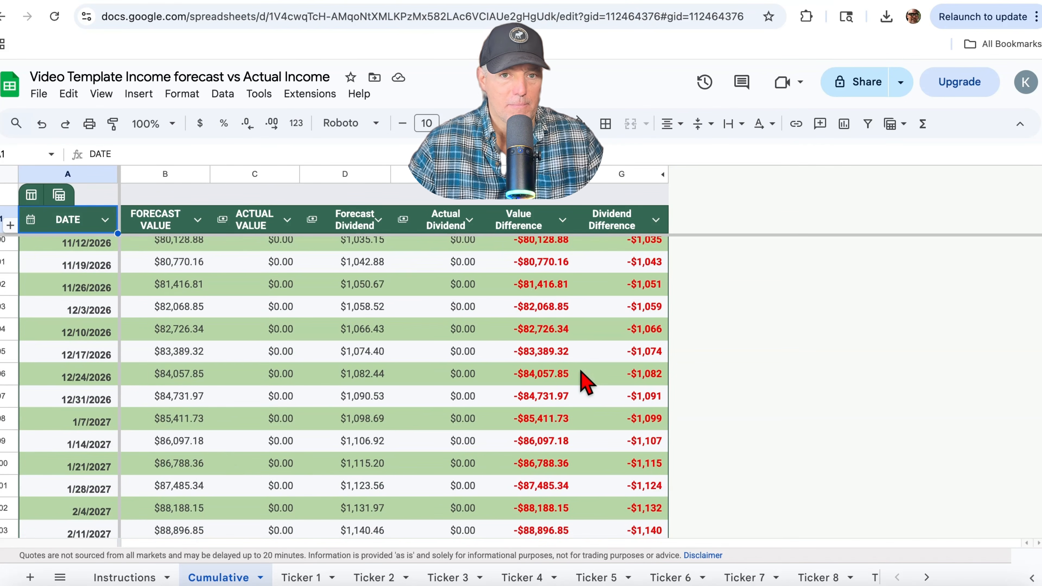
{"action": "scroll", "coordinate": [133, 342], "scroll_direction": "up", "scroll_amount": 5}
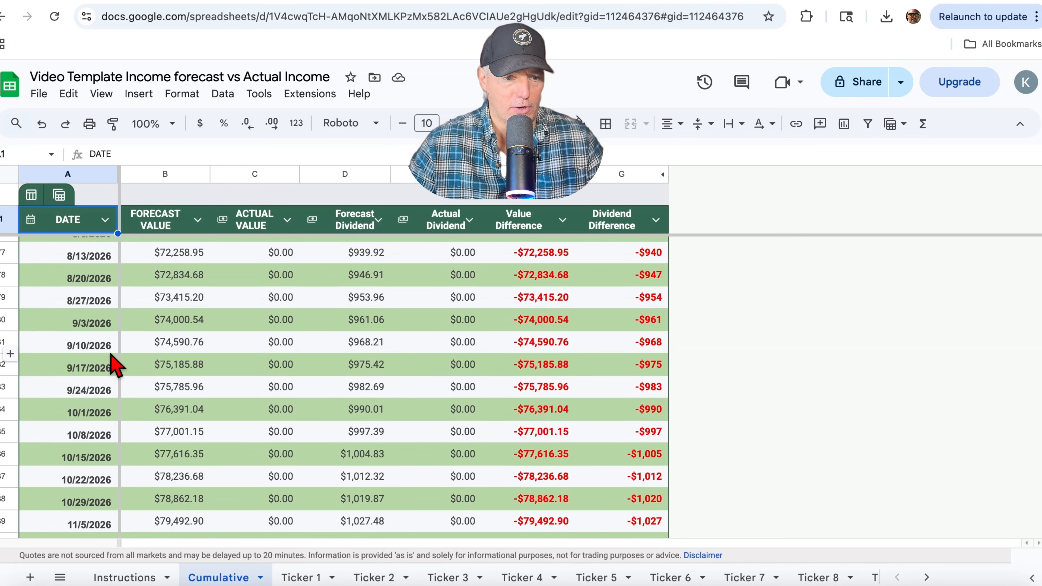
{"action": "scroll", "coordinate": [123, 353], "scroll_direction": "up", "scroll_amount": 12}
{"action": "scroll", "coordinate": [467, 288], "scroll_direction": "up", "scroll_amount": 10}
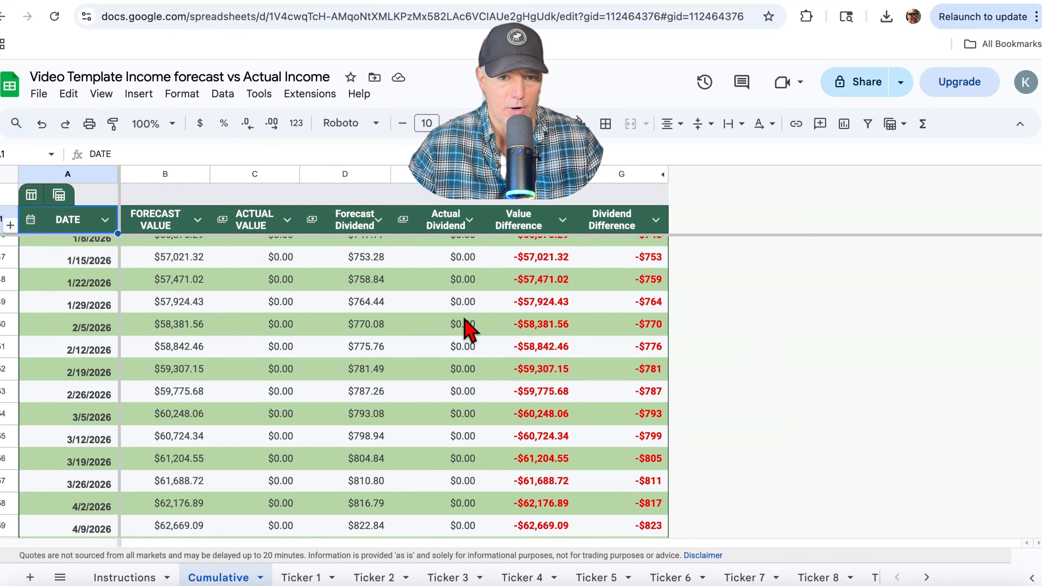
{"action": "scroll", "coordinate": [163, 472], "scroll_direction": "down", "scroll_amount": 2}
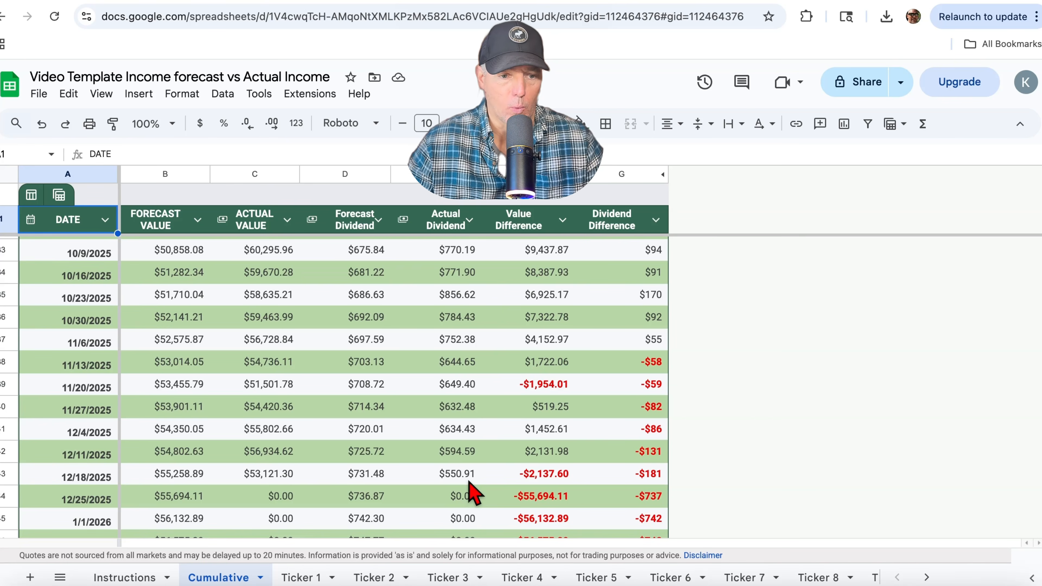
Read the Instructions sheet from the first item through the notes, then open the Ticker 1 sheet.
{"action": "left_click", "coordinate": [125, 577]}
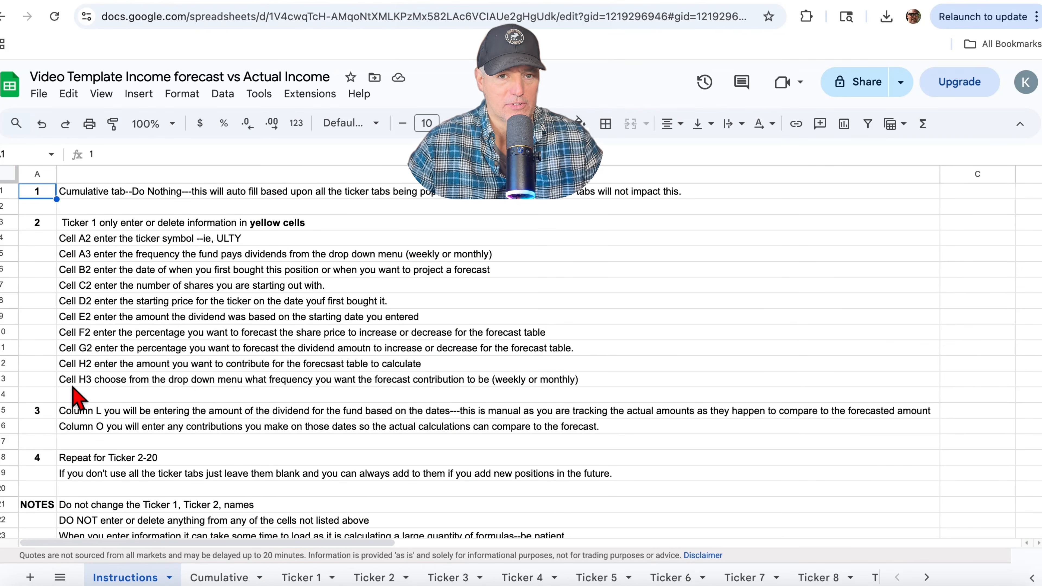
{"action": "scroll", "coordinate": [108, 452], "scroll_direction": "down", "scroll_amount": 3}
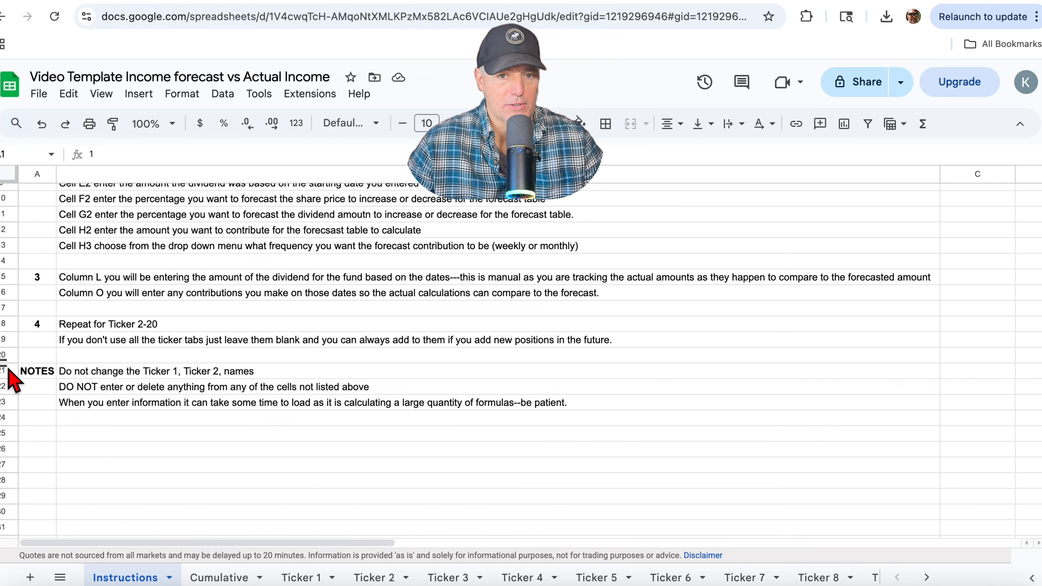
{"action": "scroll", "coordinate": [285, 505], "scroll_direction": "up", "scroll_amount": 3}
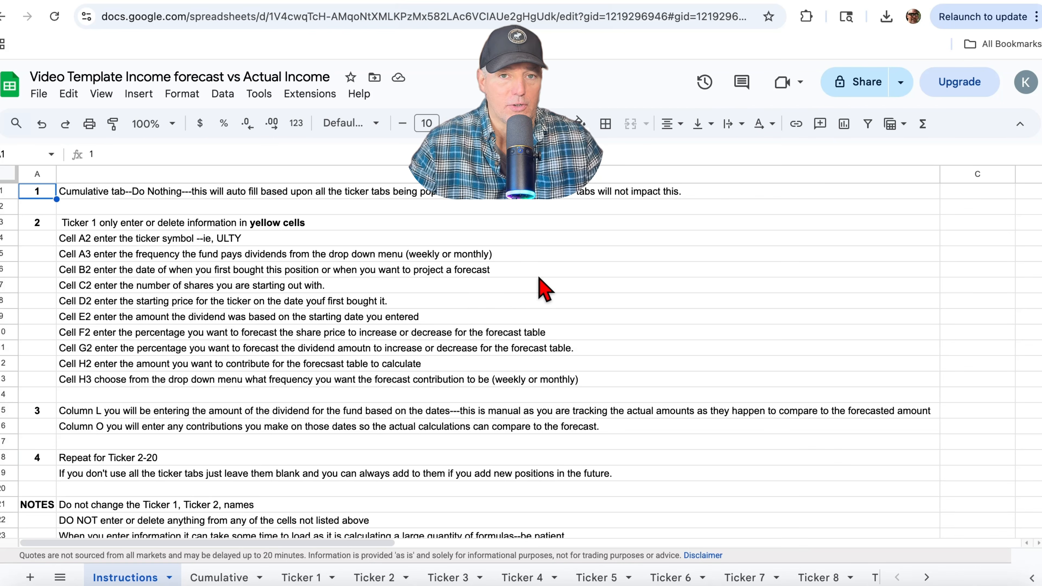
{"action": "left_click", "coordinate": [284, 579]}
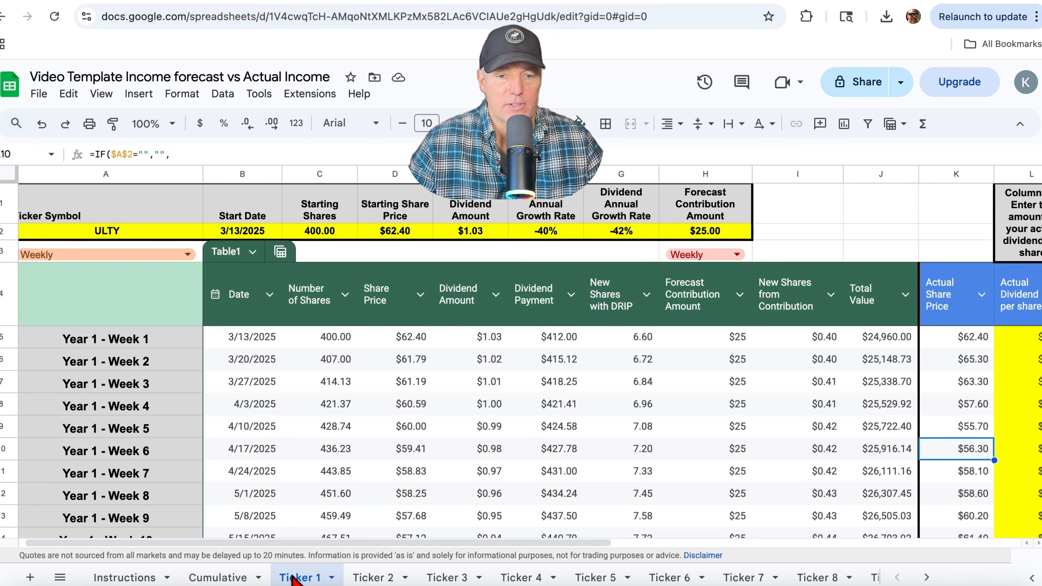